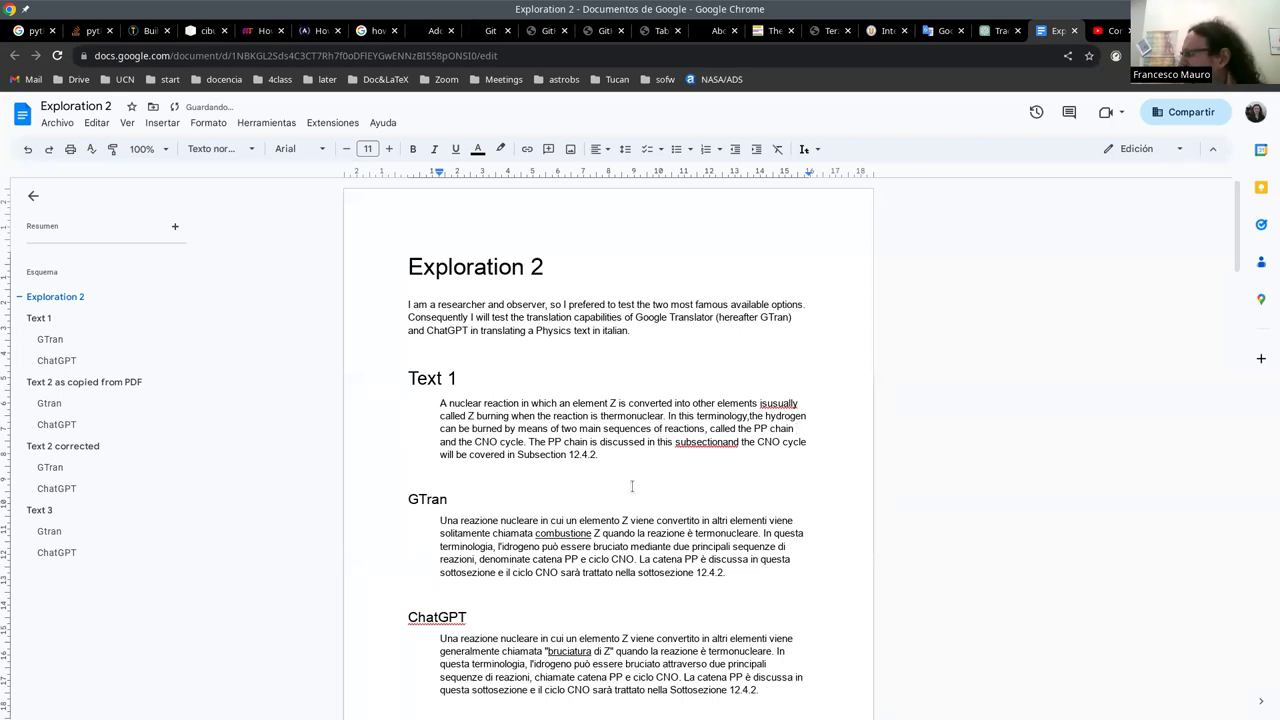
Step: Scroll down below Text 1's translations until the 'Text 2 as copied from PDF' heading appears
scroll(600, 465, down, 2)
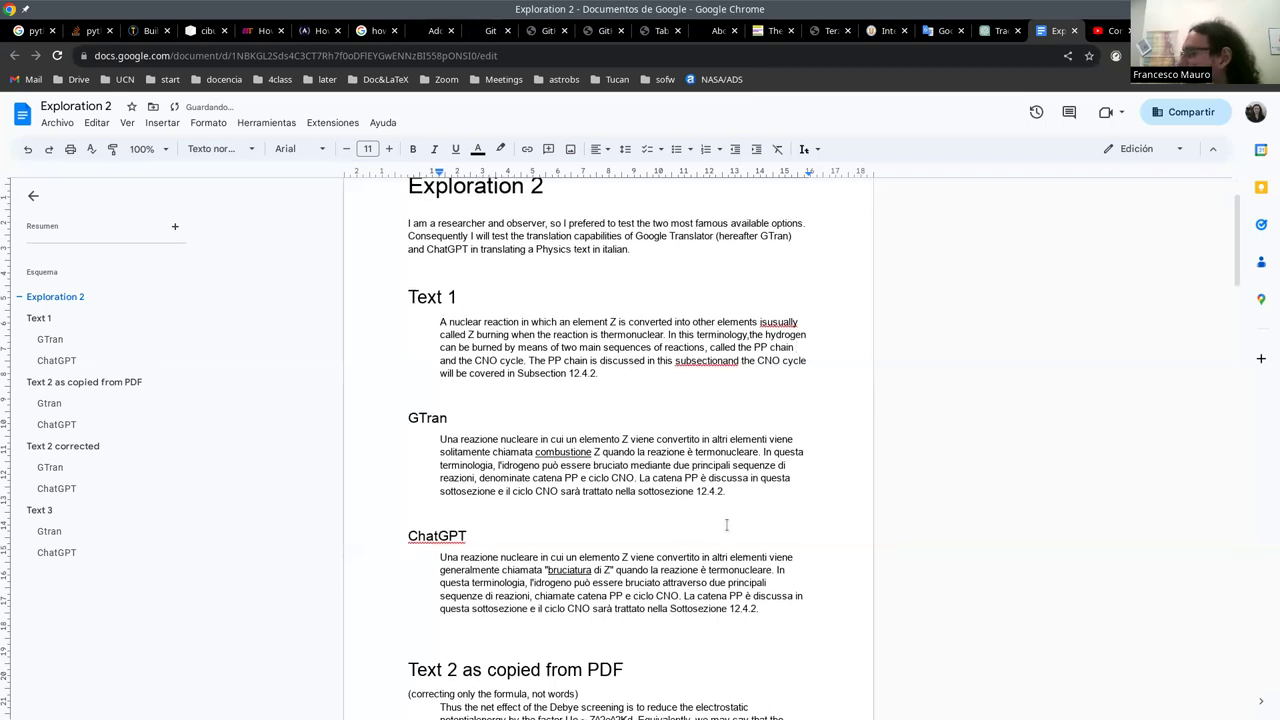
Step: Scroll past the PDF-copied Text 2 to 'Text 2 corrected' and its GTran and ChatGPT translations
scroll(727, 524, down, 3)
scroll(729, 518, up, 3)
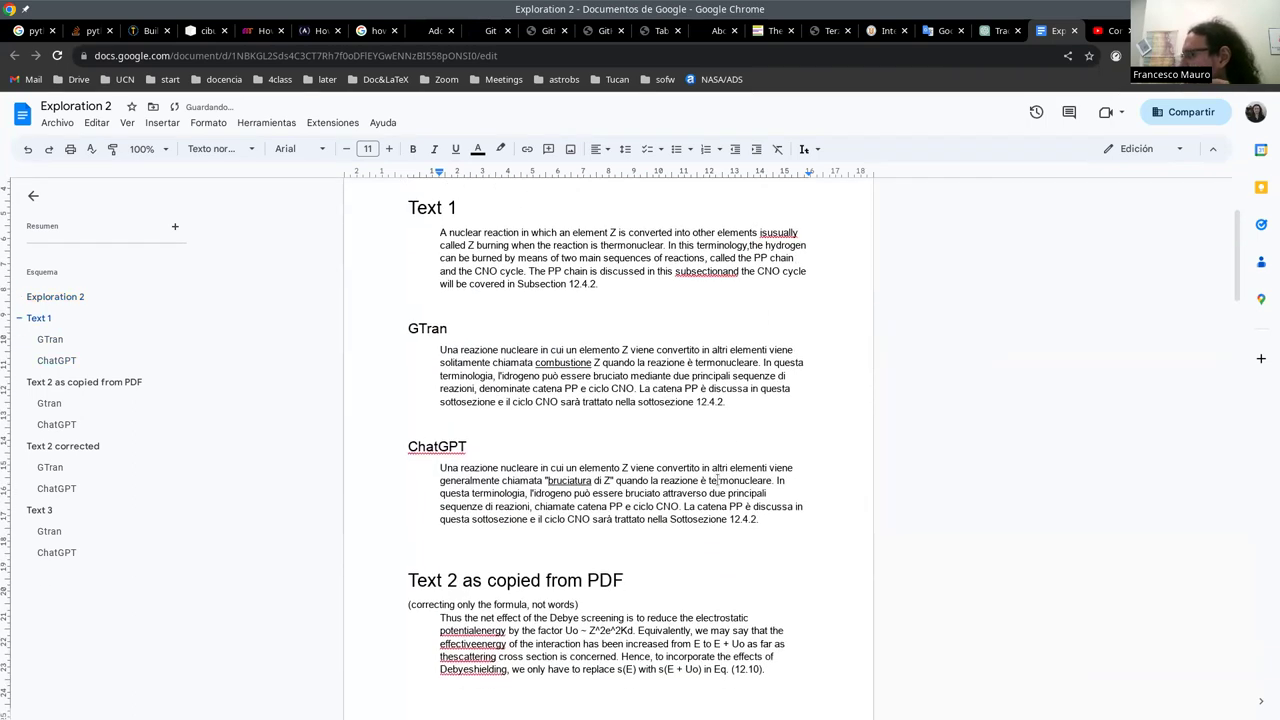
scroll(720, 475, down, 4)
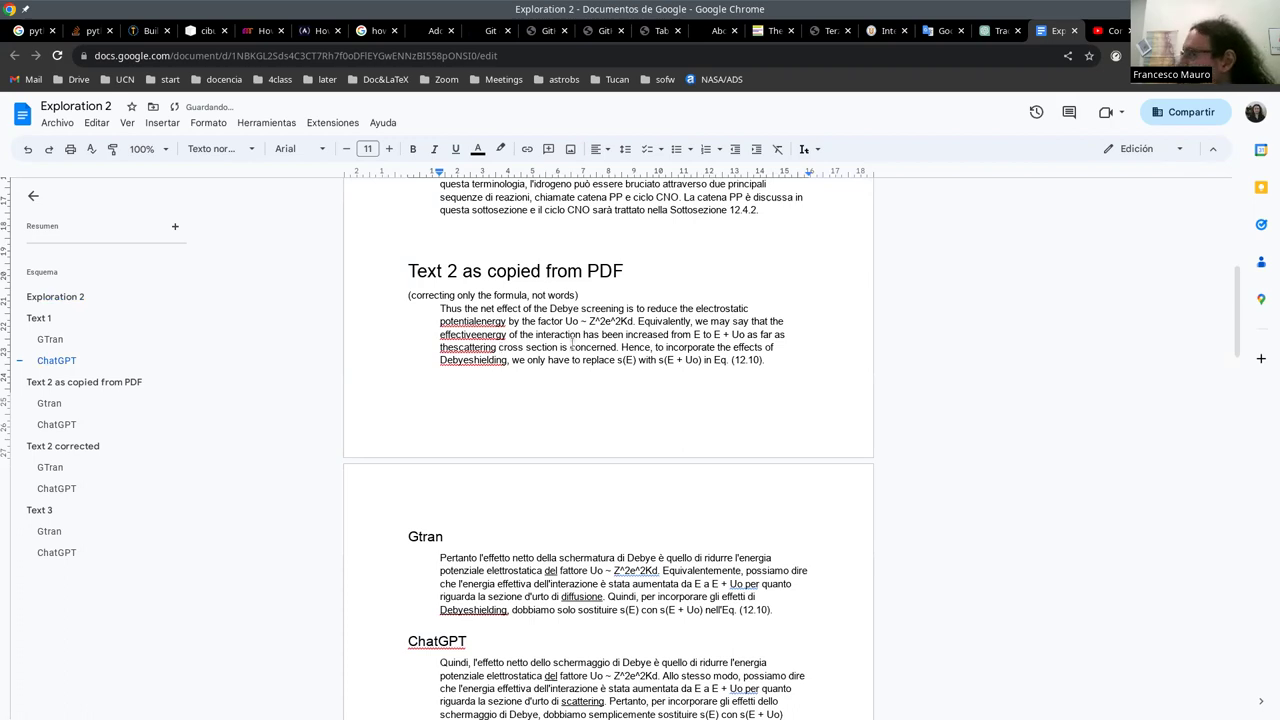
scroll(571, 342, down, 2)
scroll(571, 342, up, 2)
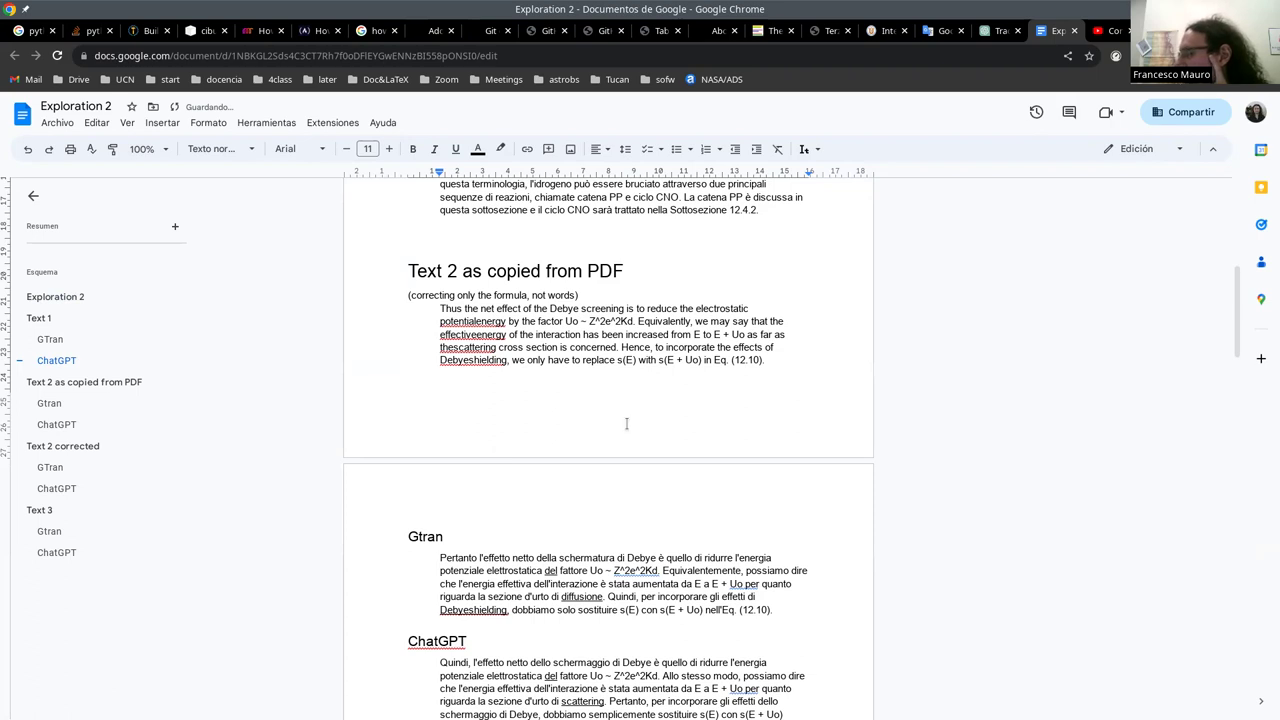
scroll(626, 420, down, 1)
scroll(634, 400, down, 4)
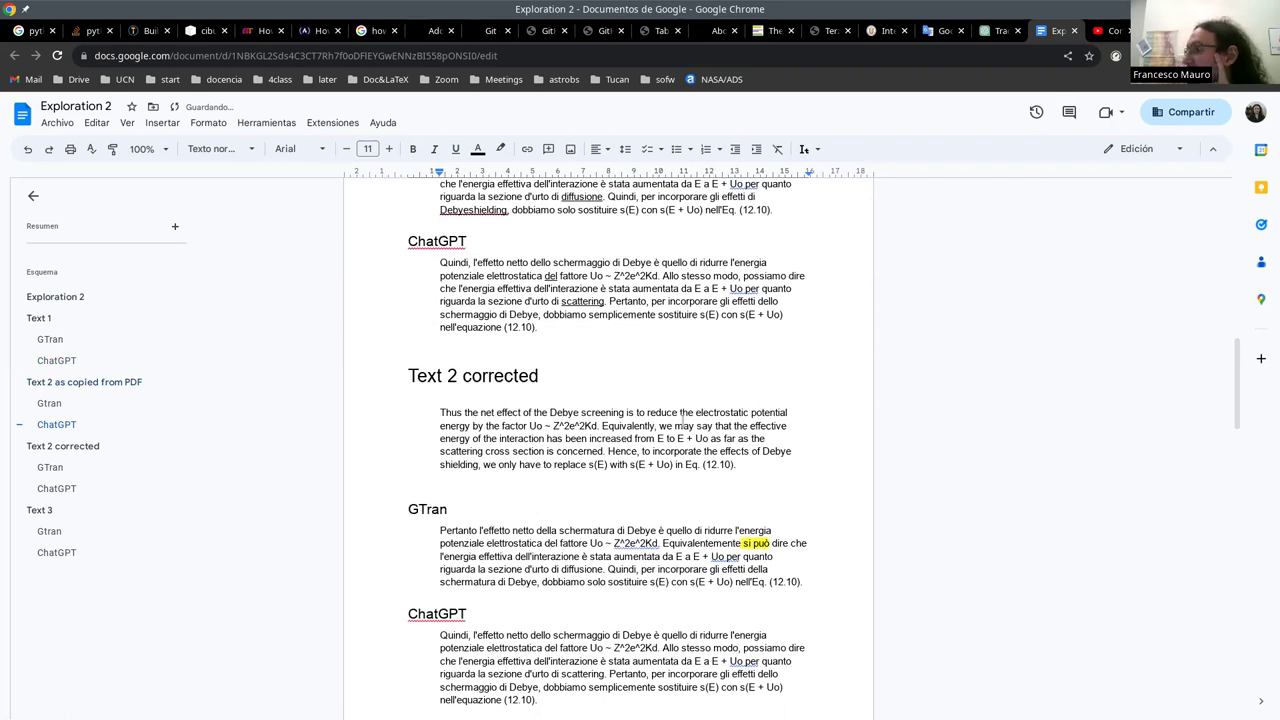
Step: Position the PDF-copied Text 2's first Gtran paragraph at the top, just above 'Text 2 corrected'
scroll(645, 400, up, 1)
scroll(645, 400, up, 5)
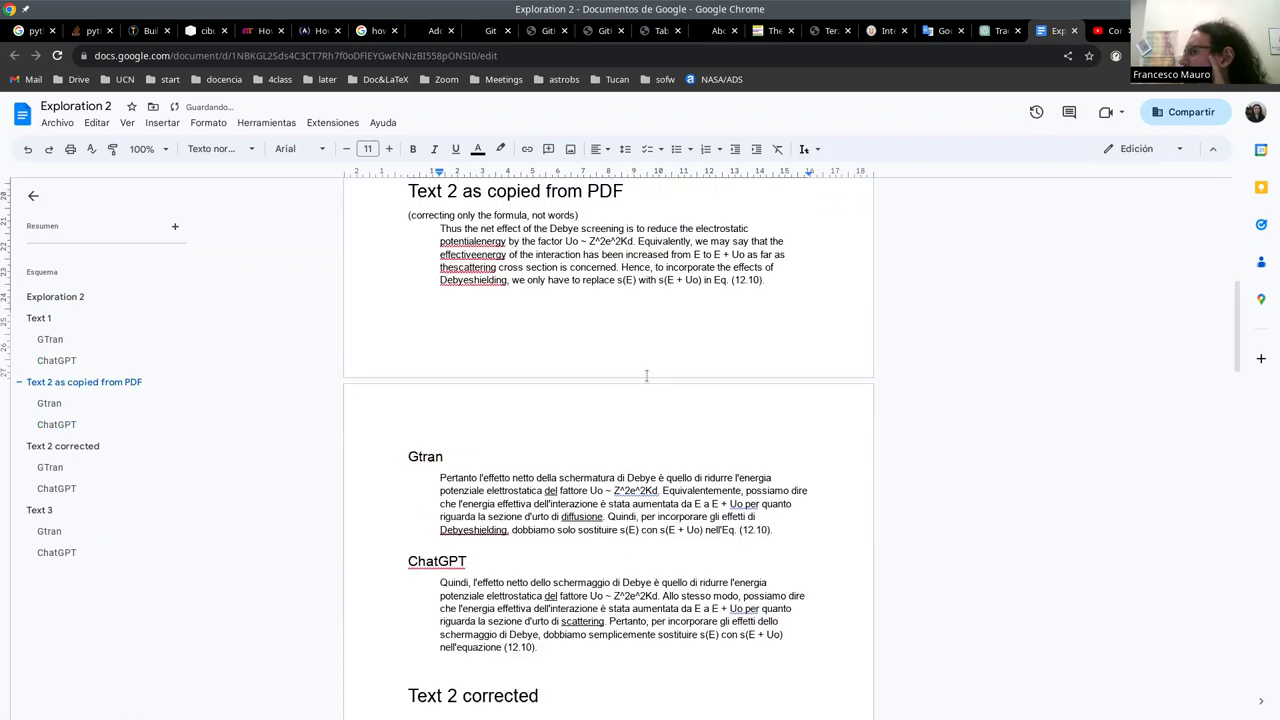
scroll(646, 380, down, 1)
scroll(650, 374, up, 1)
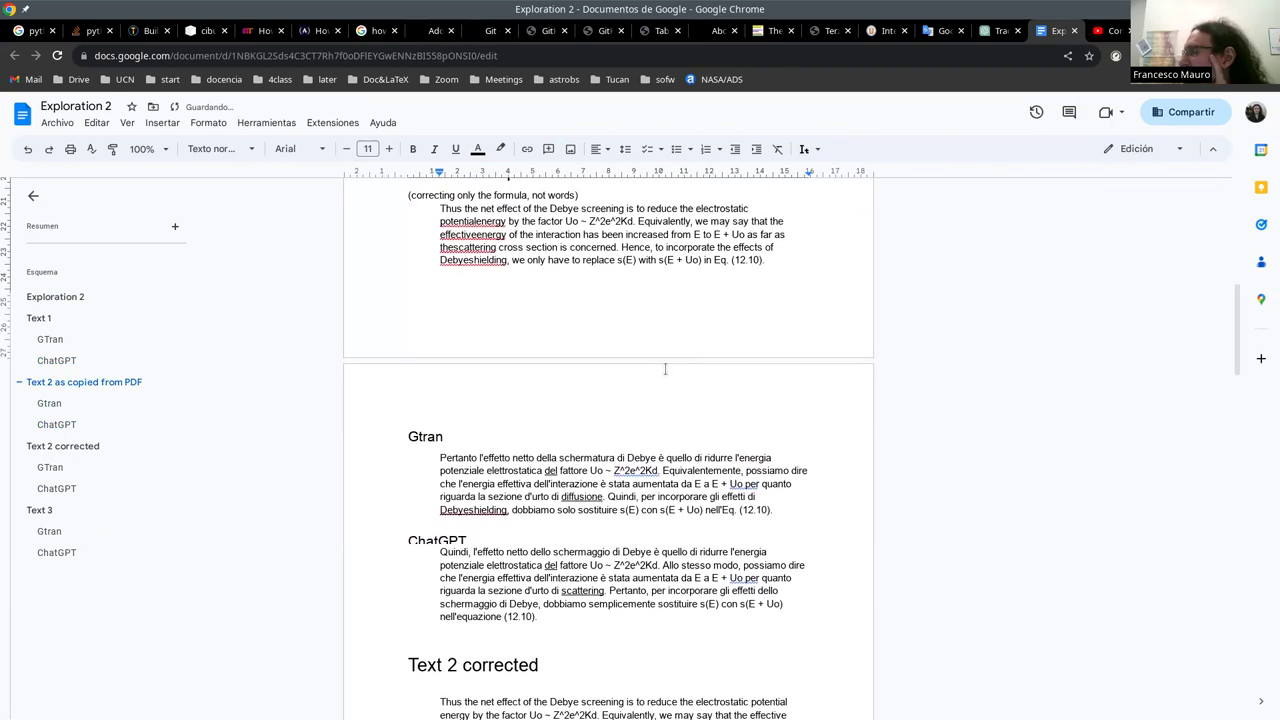
scroll(662, 370, down, 1)
scroll(665, 369, down, 4)
scroll(665, 369, up, 1)
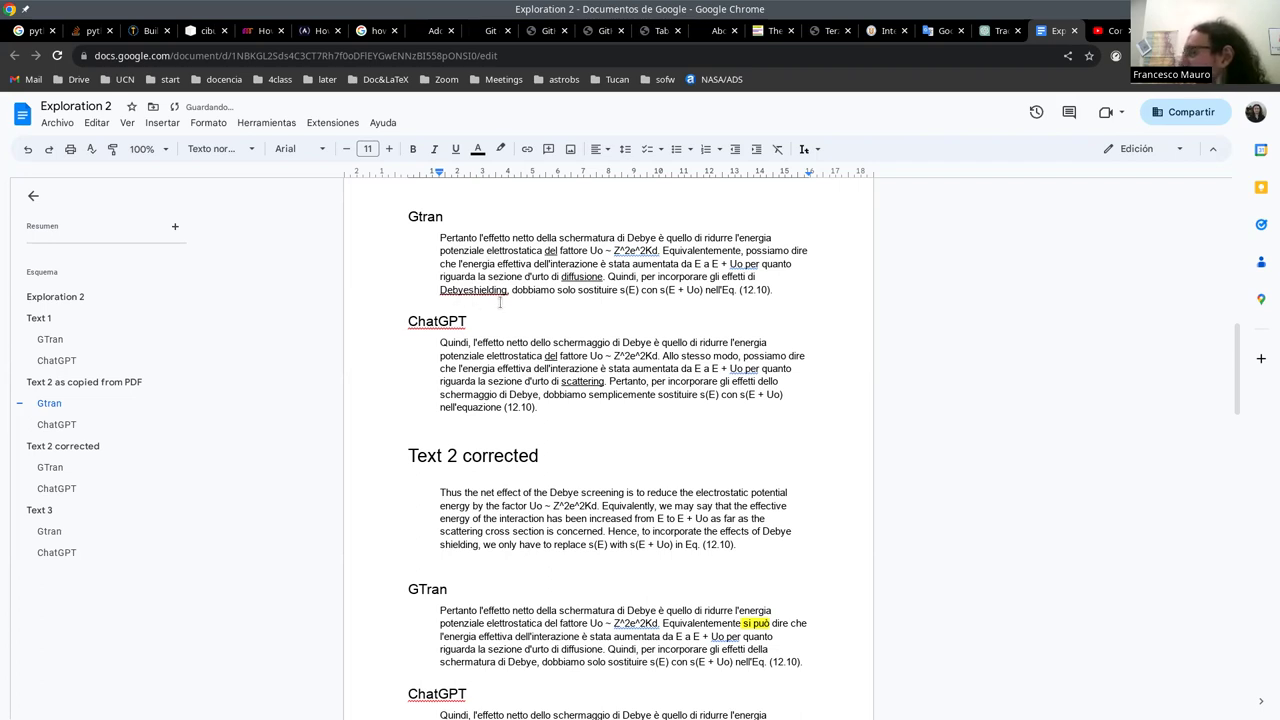
Step: Click at 'Equivalentemente, possiamo' in the Gtran text, then scroll to show both corrected Text 2 translations
scroll(503, 408, down, 3)
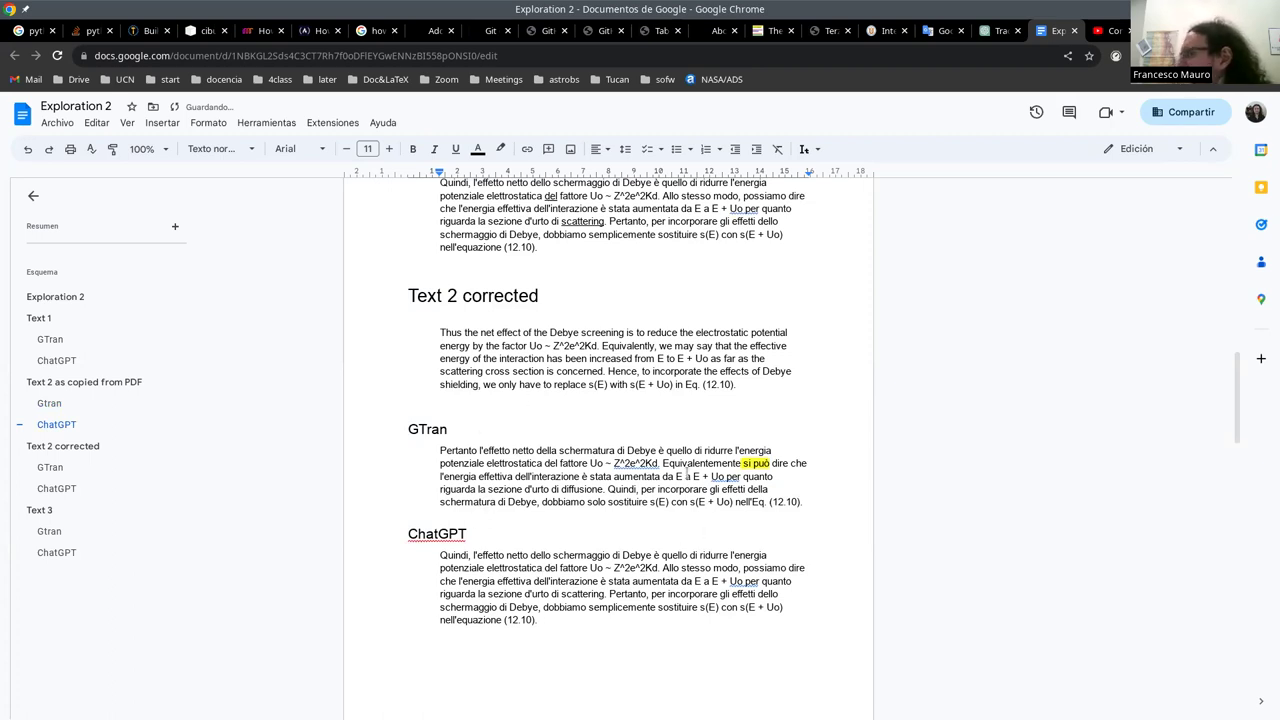
scroll(749, 443, up, 2)
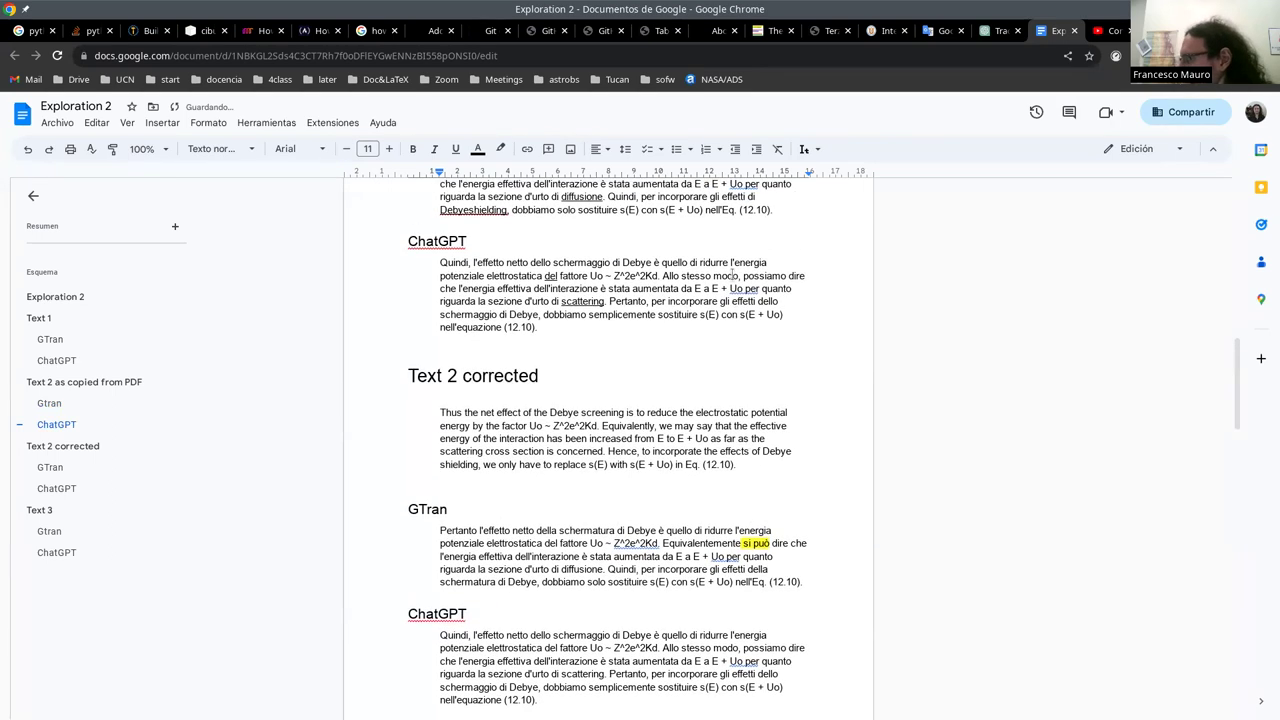
scroll(753, 588, up, 2)
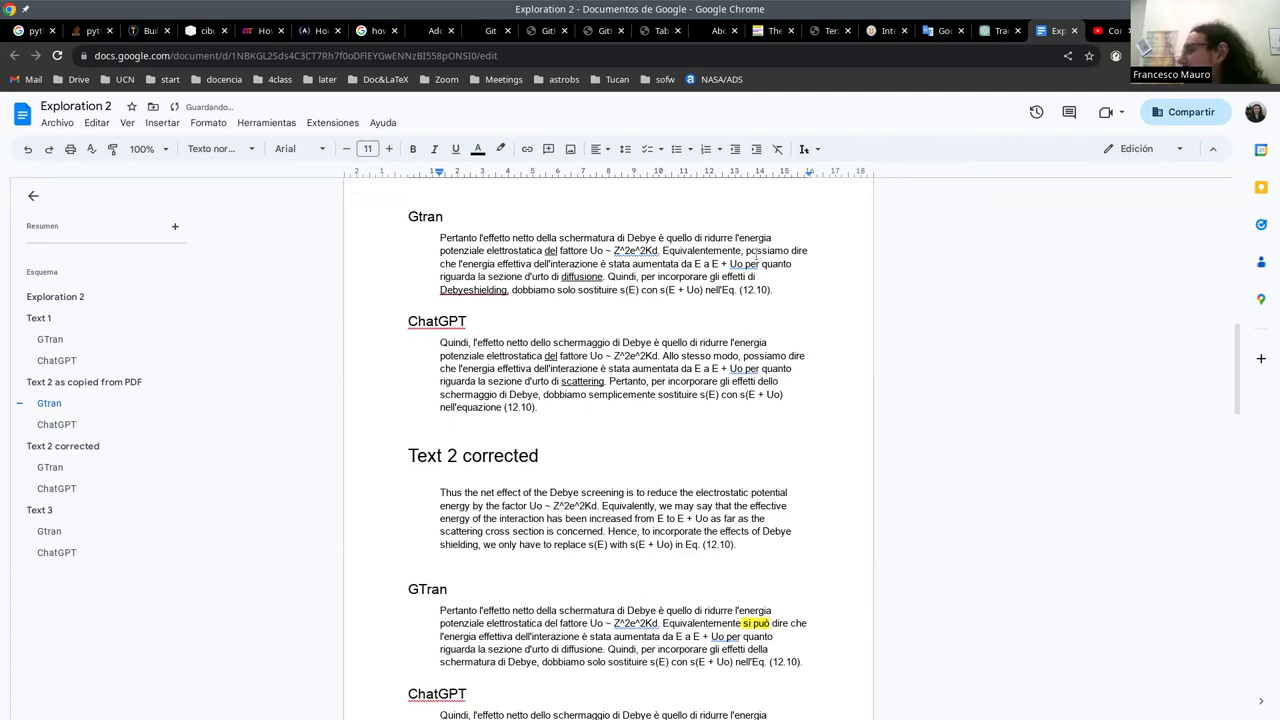
click(822, 246)
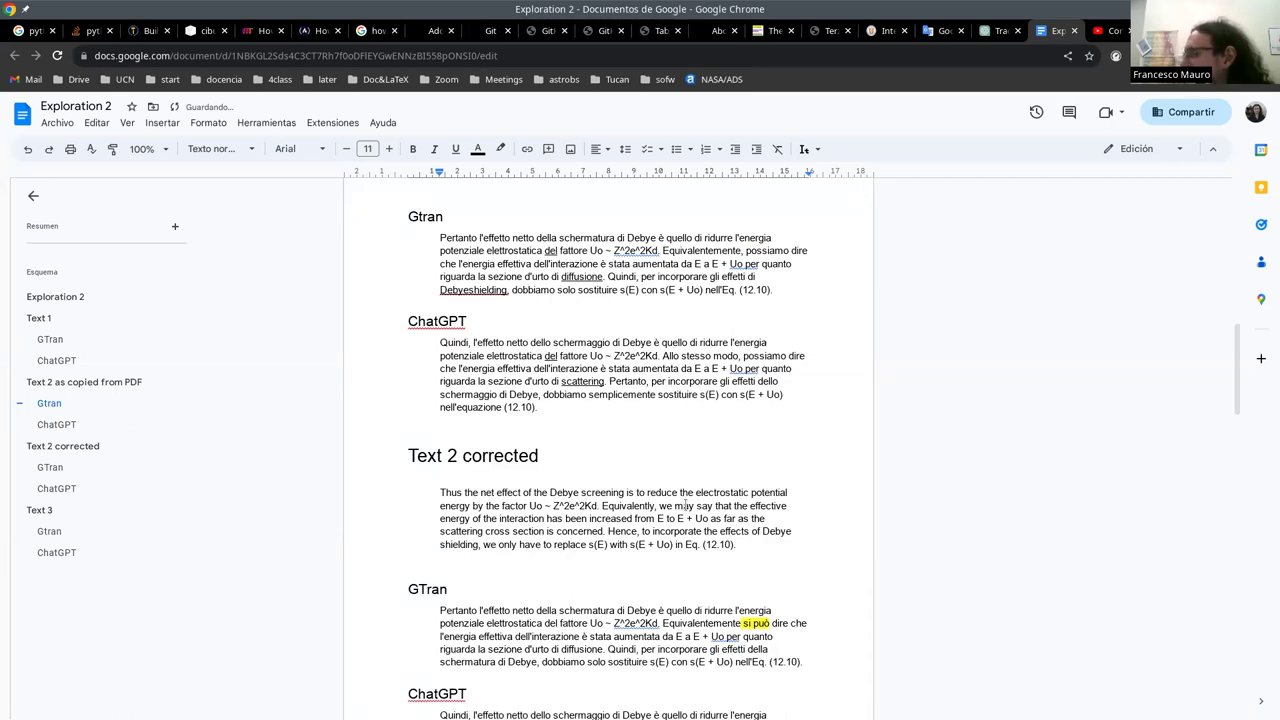
scroll(700, 515, down, 2)
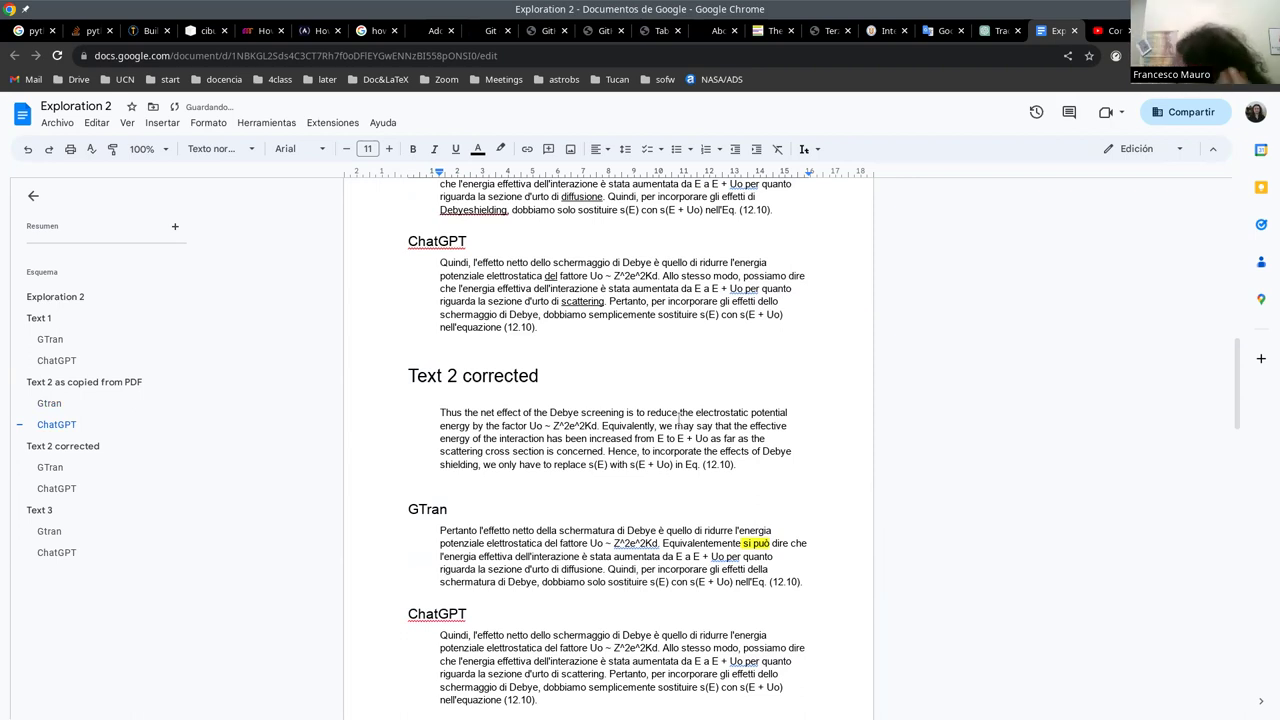
Step: Scroll back to the 'Text 2 as copied from PDF' original and its Gtran and ChatGPT translations
scroll(721, 465, down, 1)
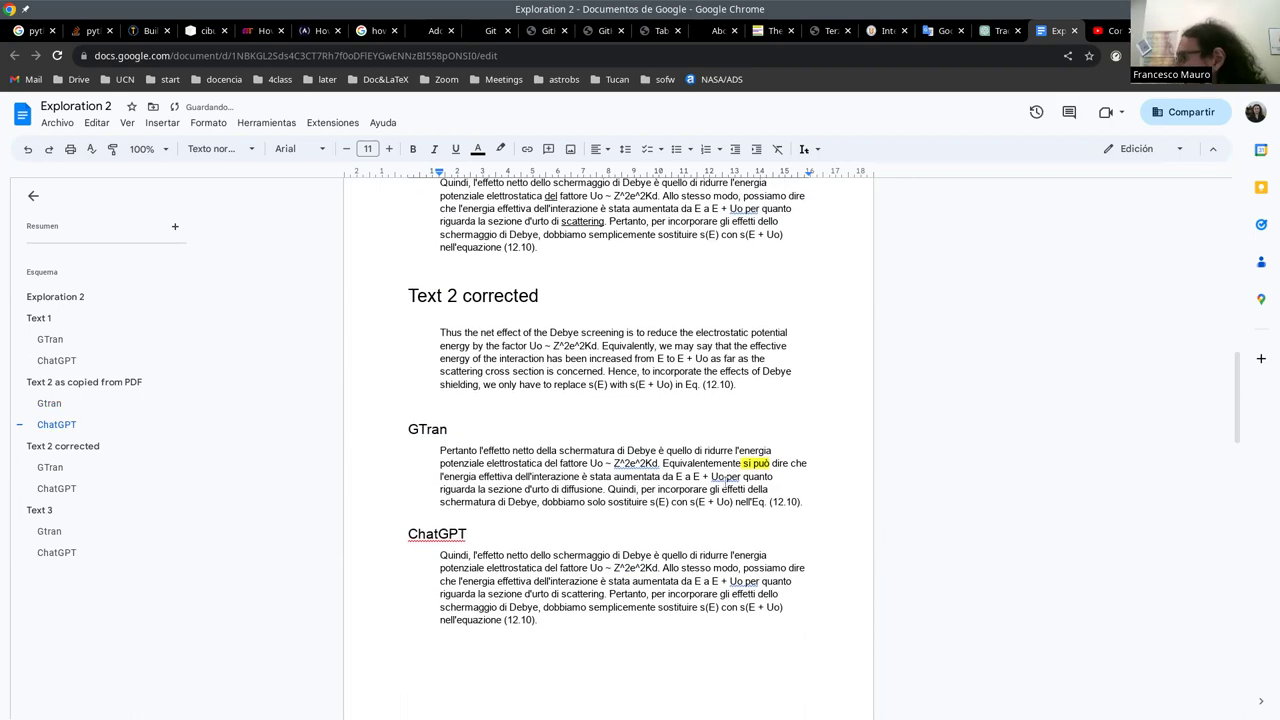
scroll(725, 470, down, 1)
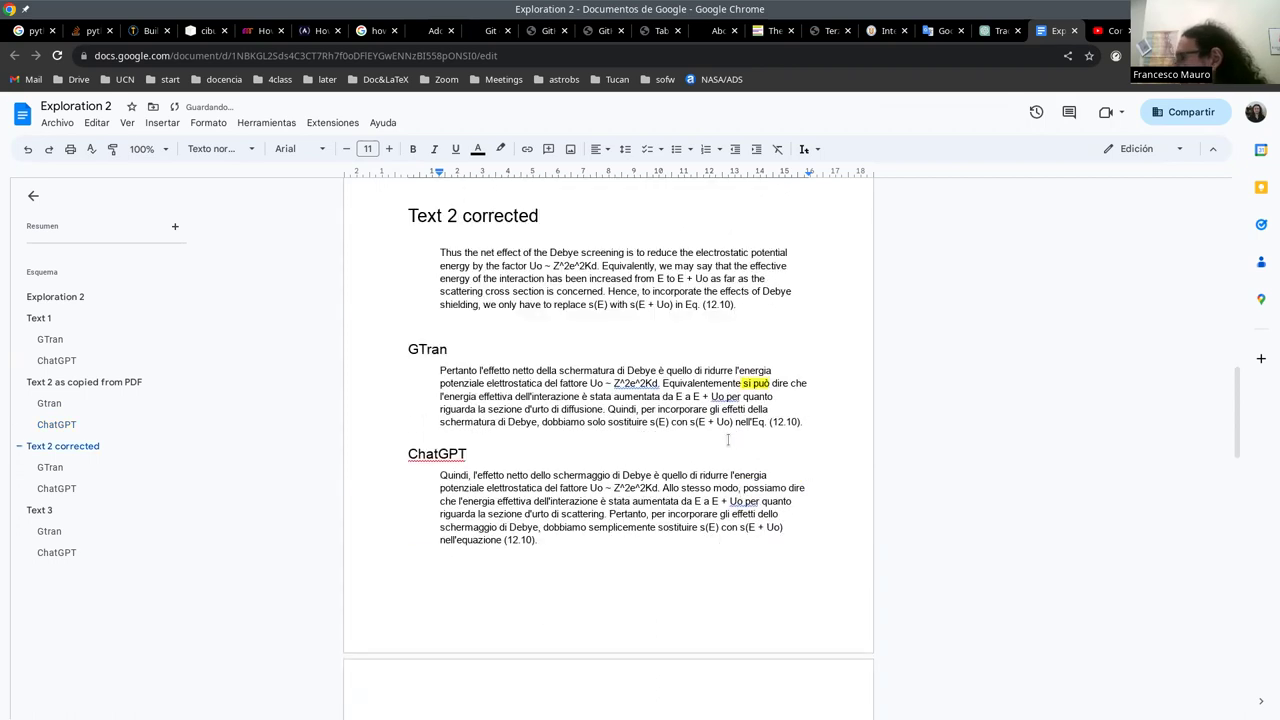
scroll(659, 400, up, 3)
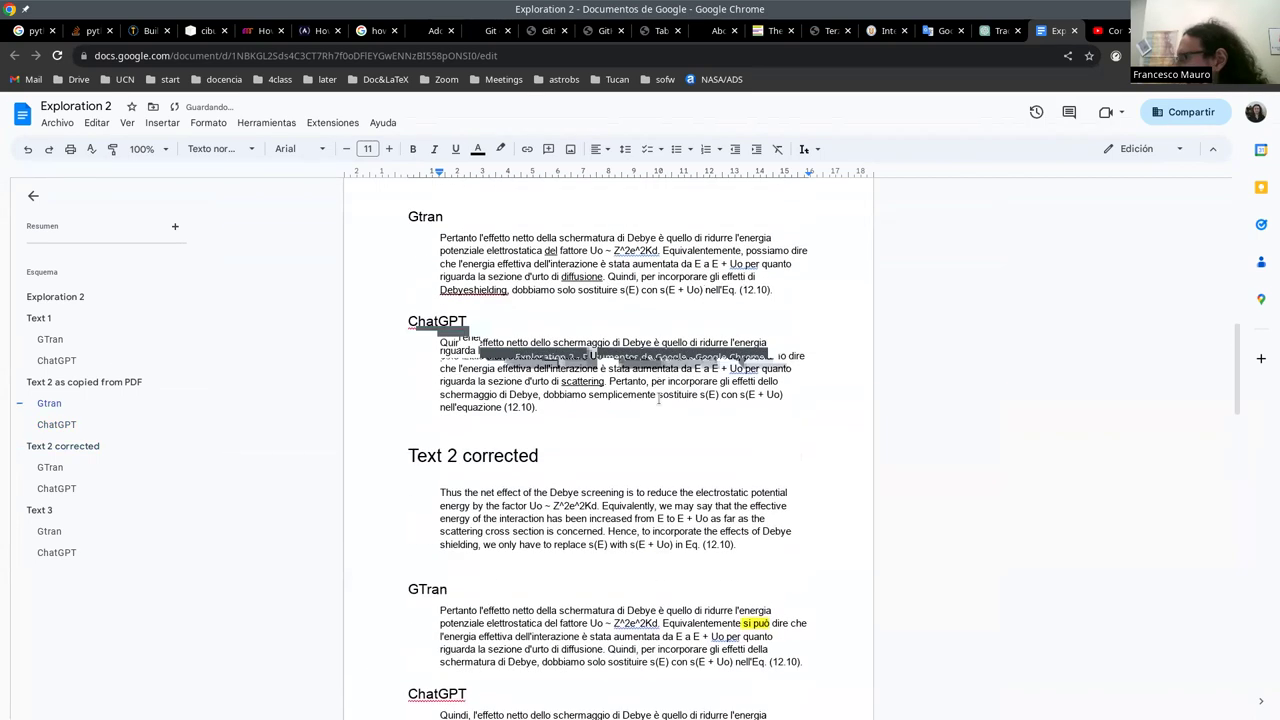
scroll(659, 400, up, 1)
scroll(658, 395, up, 1)
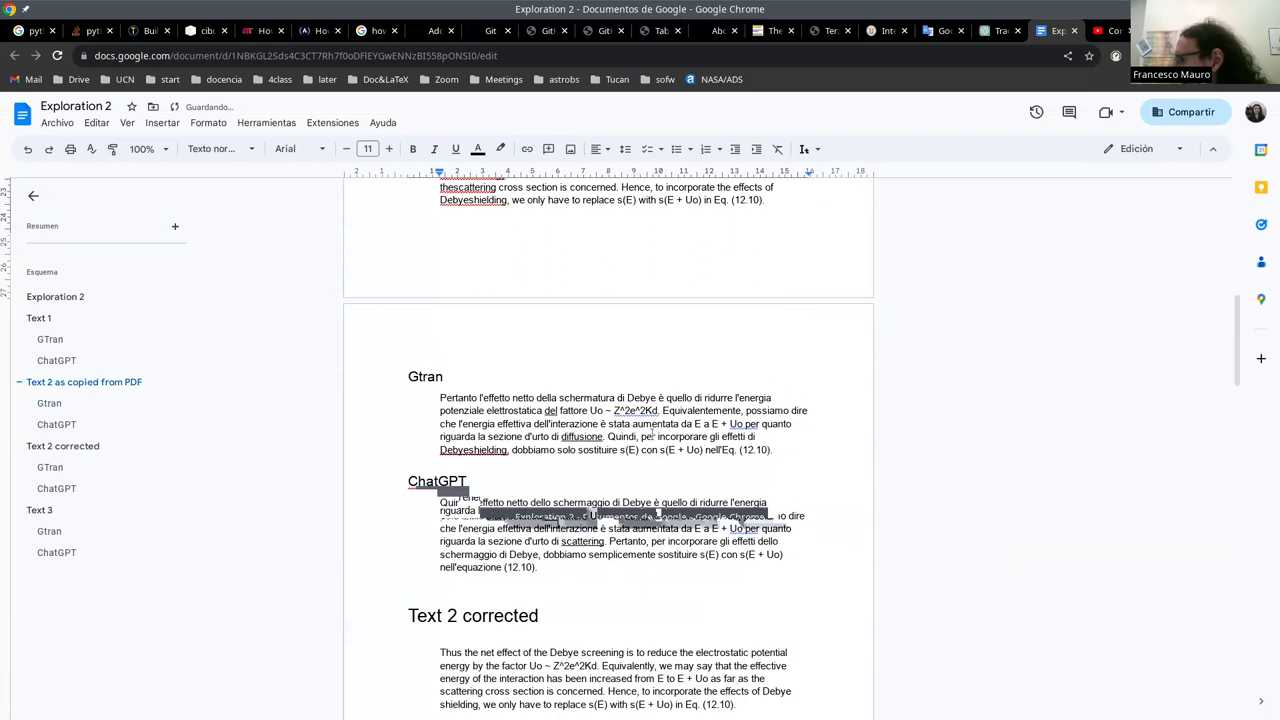
scroll(652, 433, up, 1)
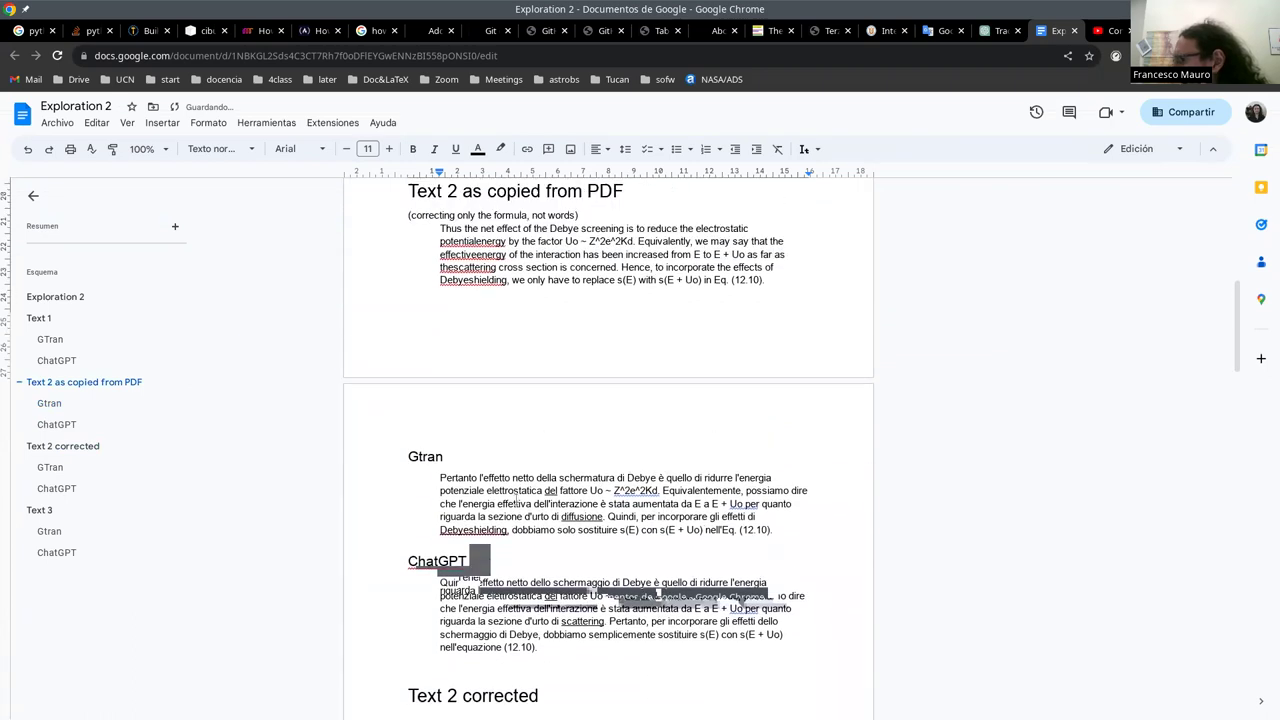
scroll(586, 507, down, 1)
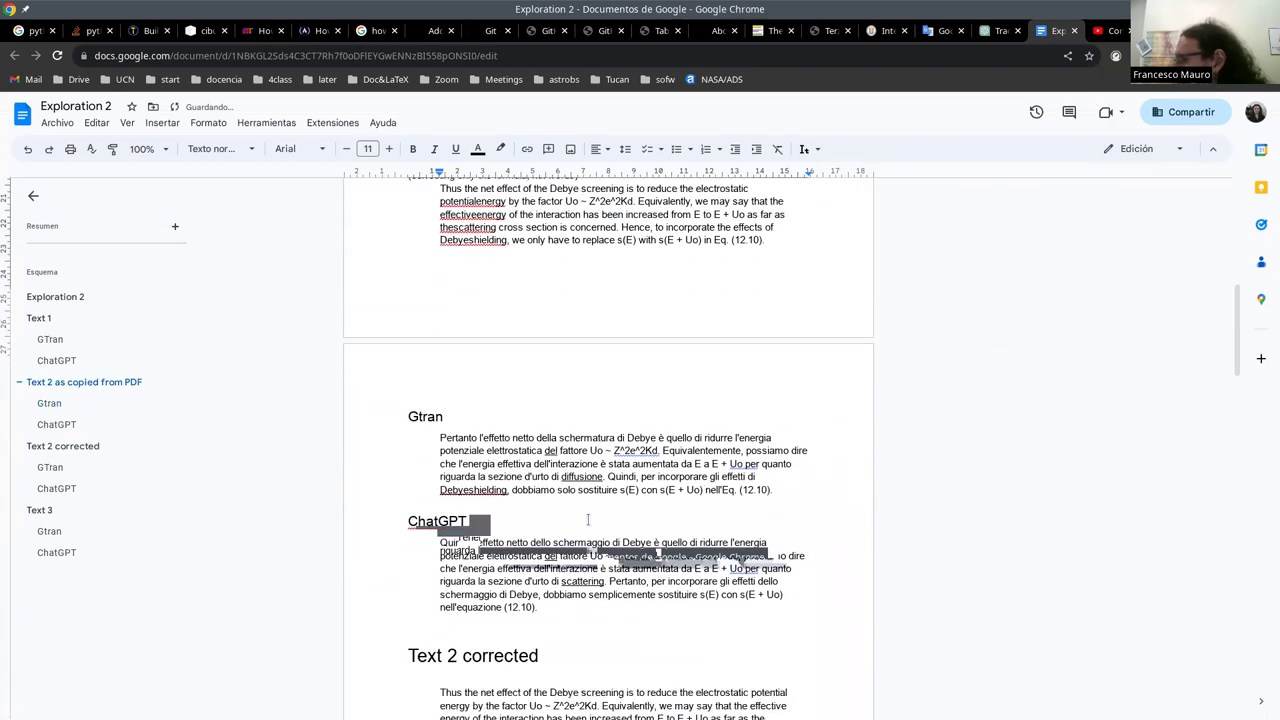
scroll(588, 520, down, 2)
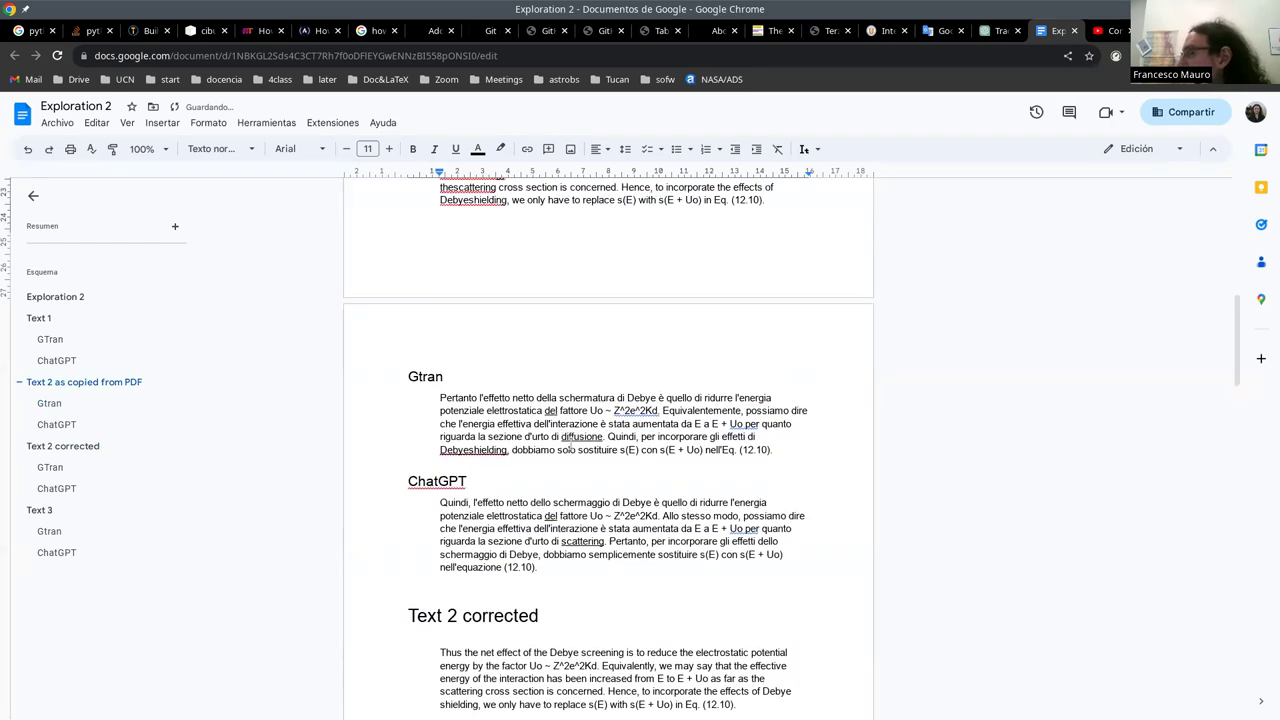
scroll(570, 443, up, 3)
scroll(570, 443, up, 2)
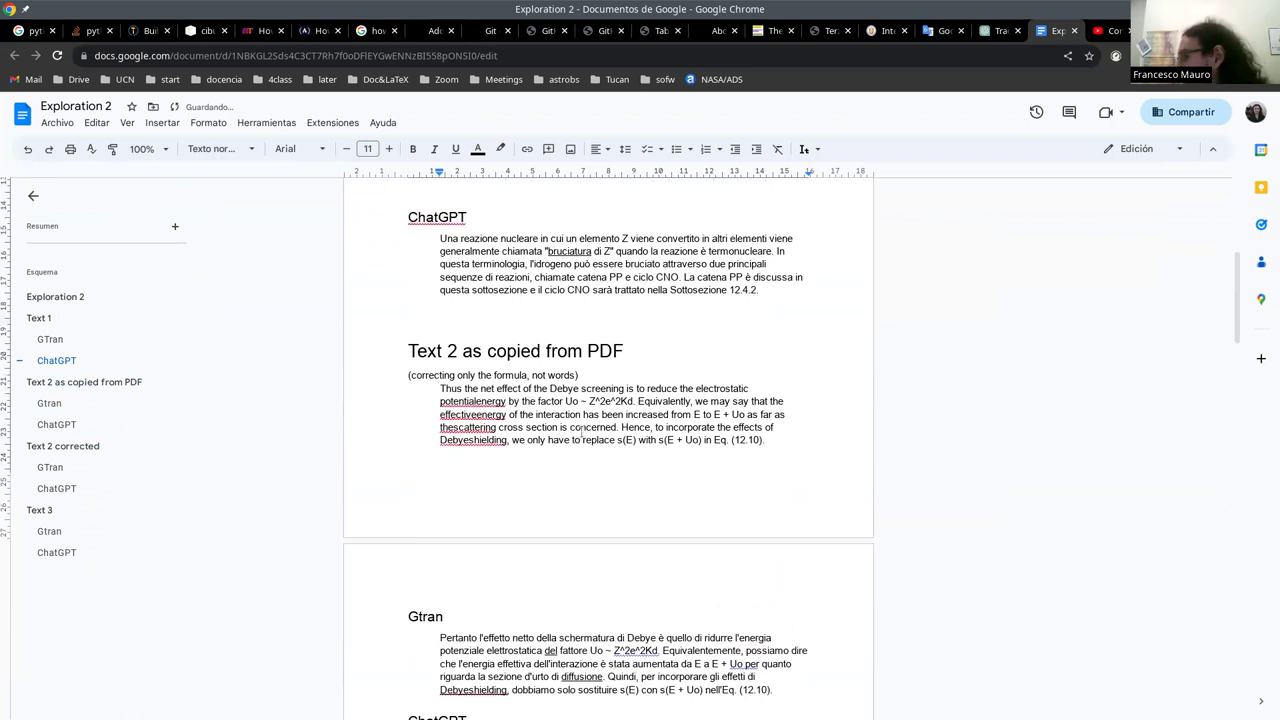
scroll(581, 437, down, 2)
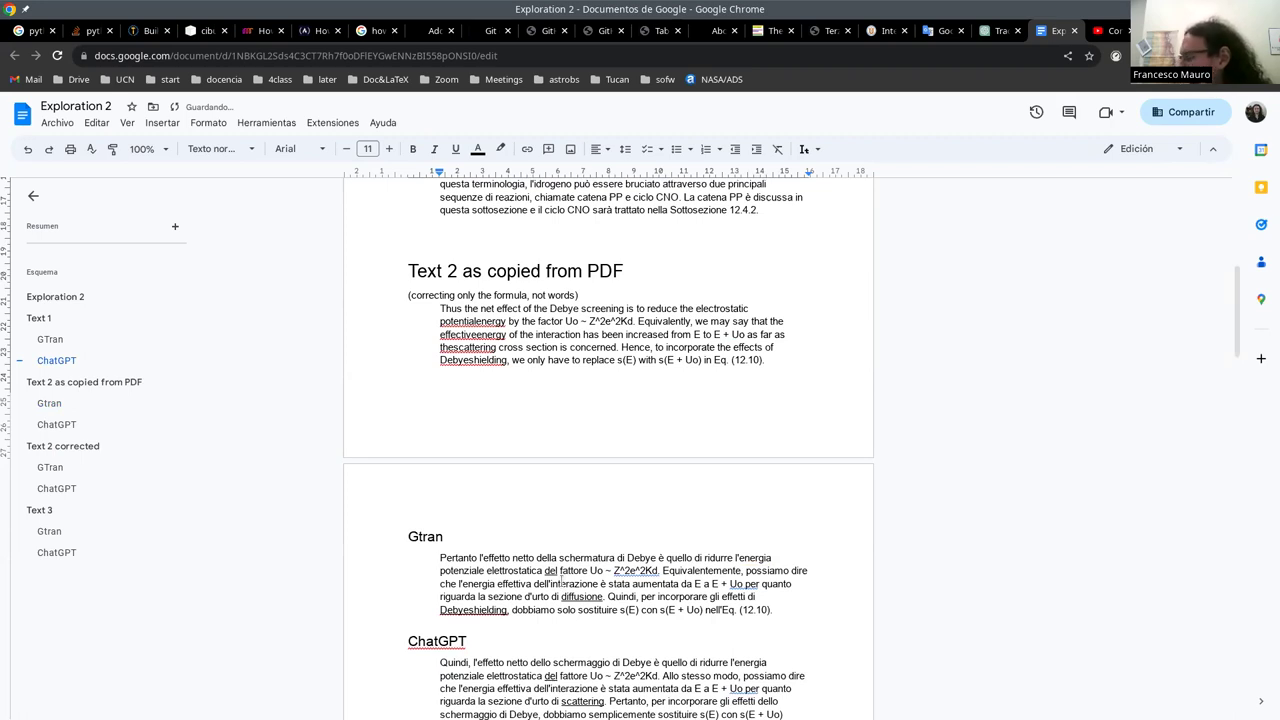
Step: Compare the PDF-copied and corrected Text 2 Italian translations, clicking into the GTran paragraph
scroll(561, 581, down, 4)
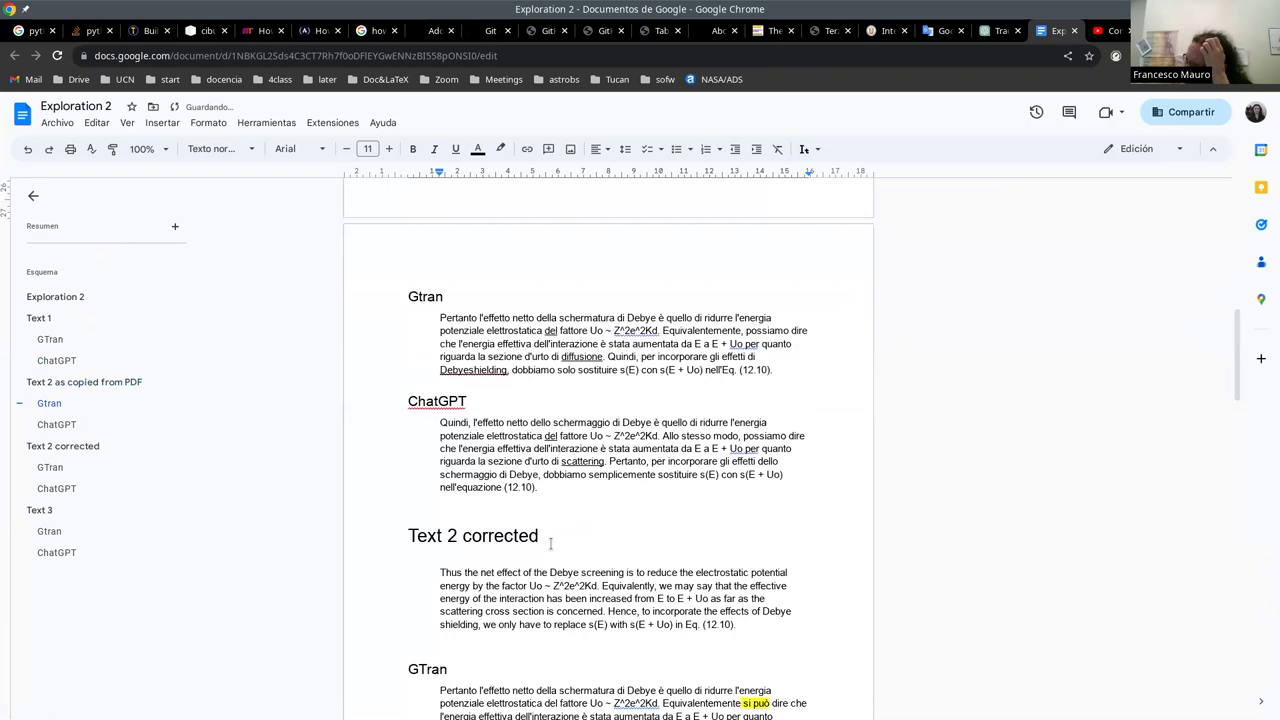
scroll(565, 530, down, 3)
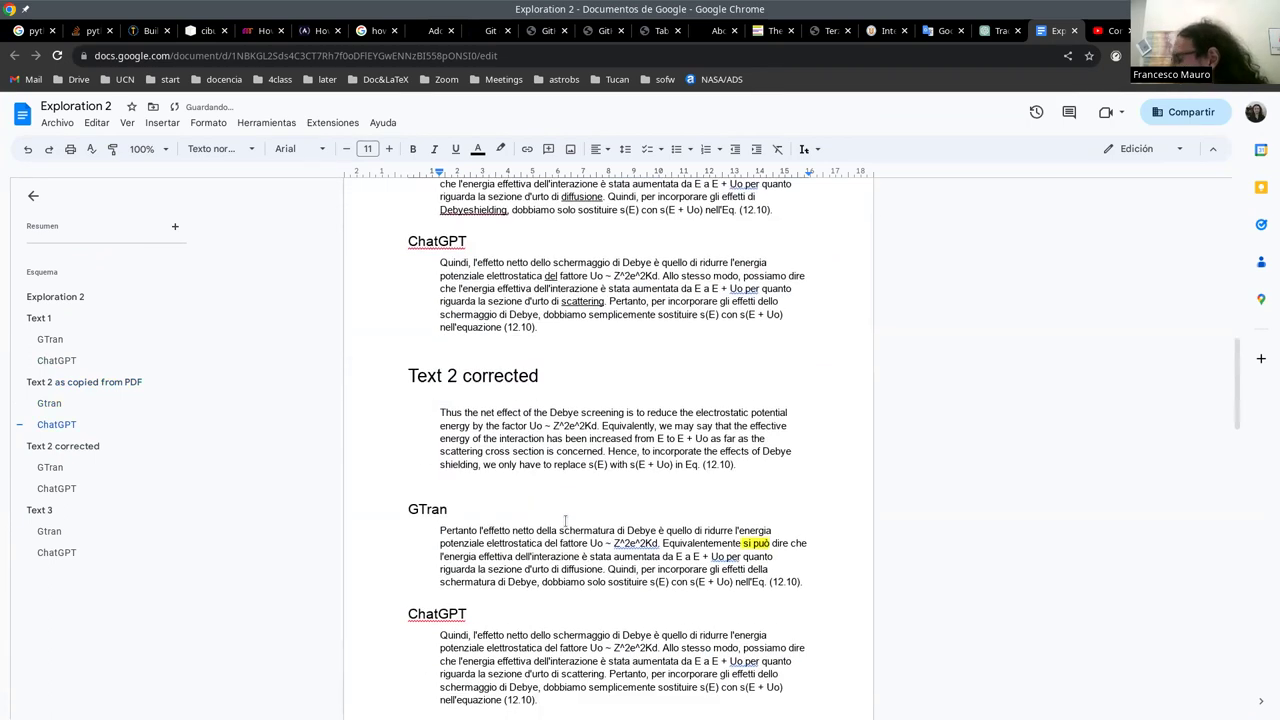
scroll(565, 521, down, 3)
scroll(581, 513, down, 3)
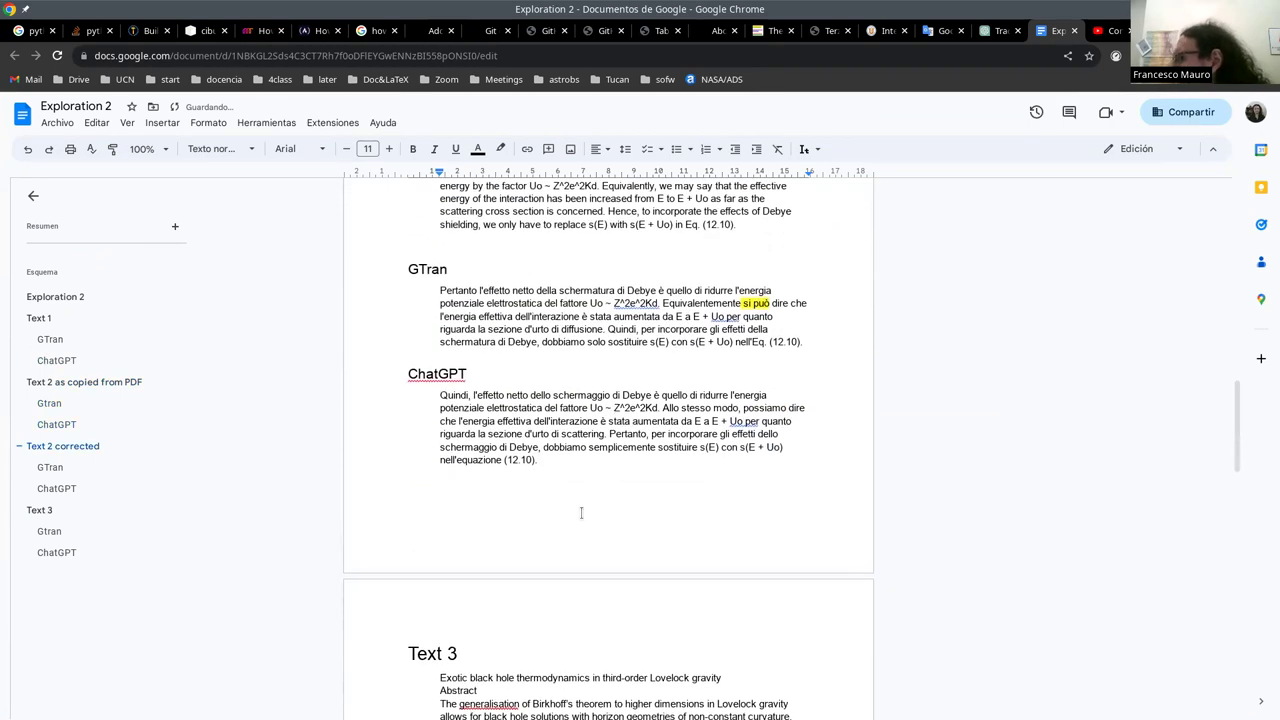
scroll(600, 430, up, 2)
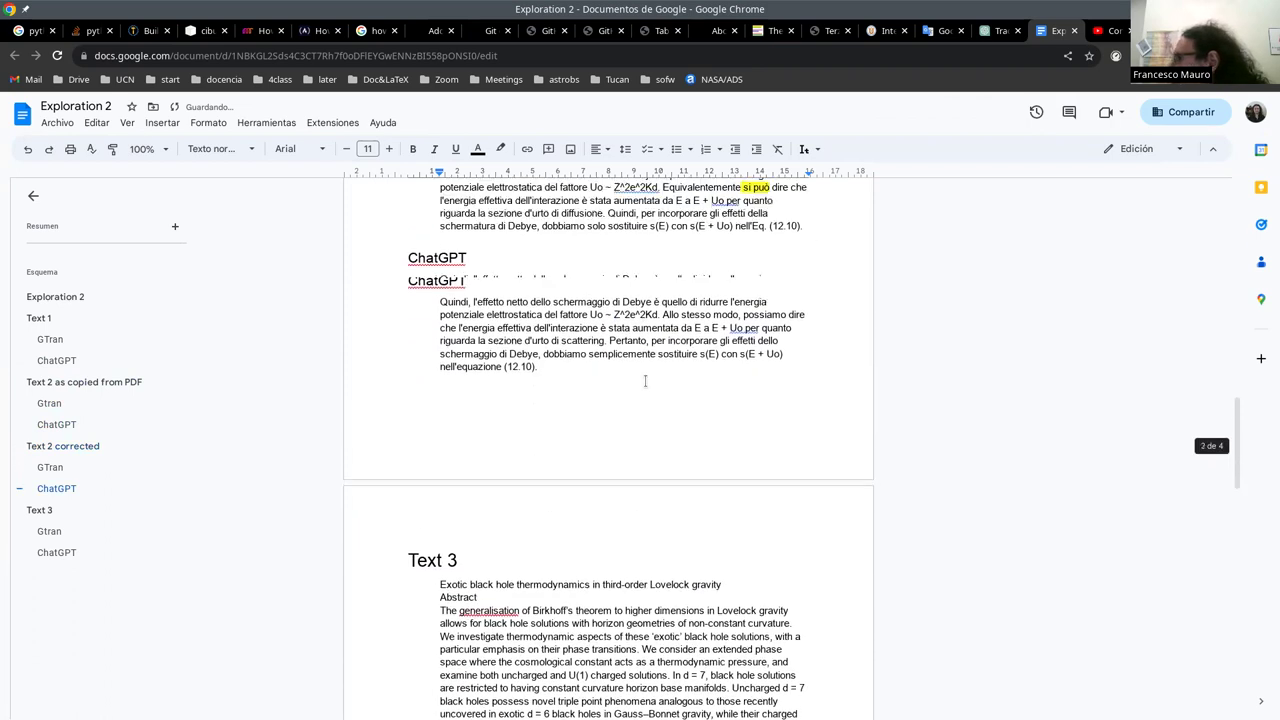
scroll(557, 484, up, 2)
scroll(570, 460, up, 1)
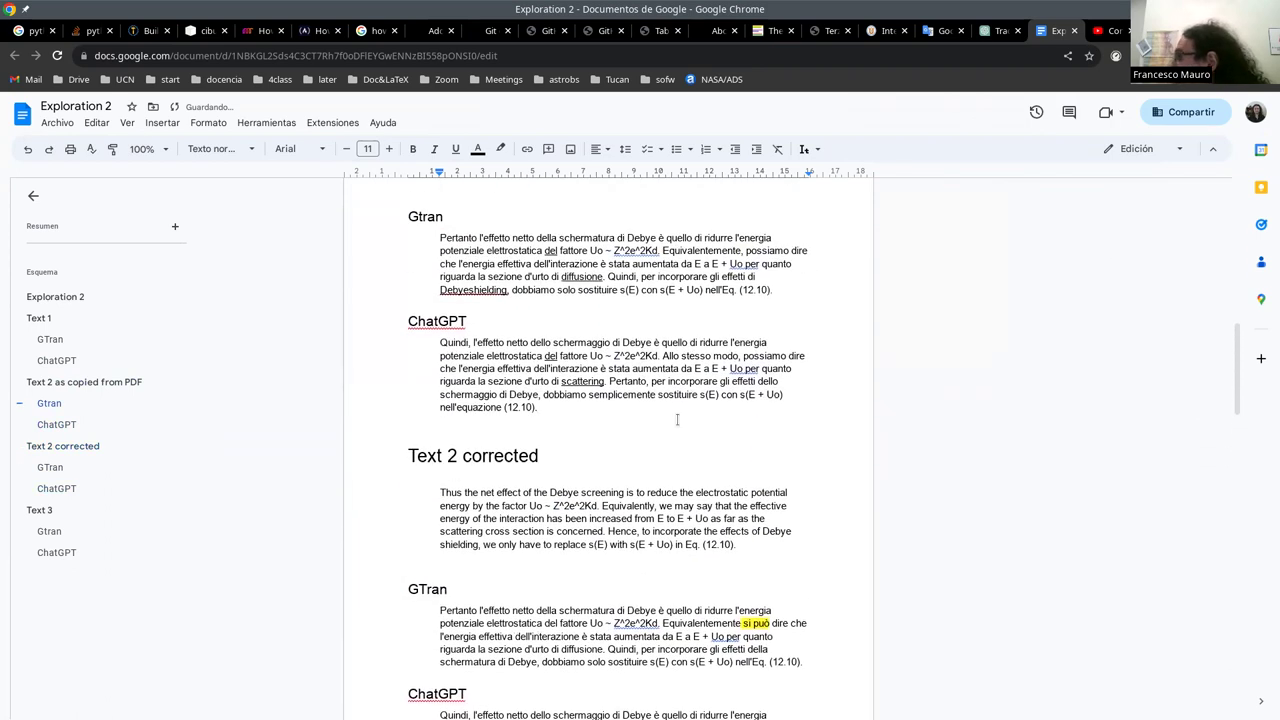
scroll(660, 430, down, 2)
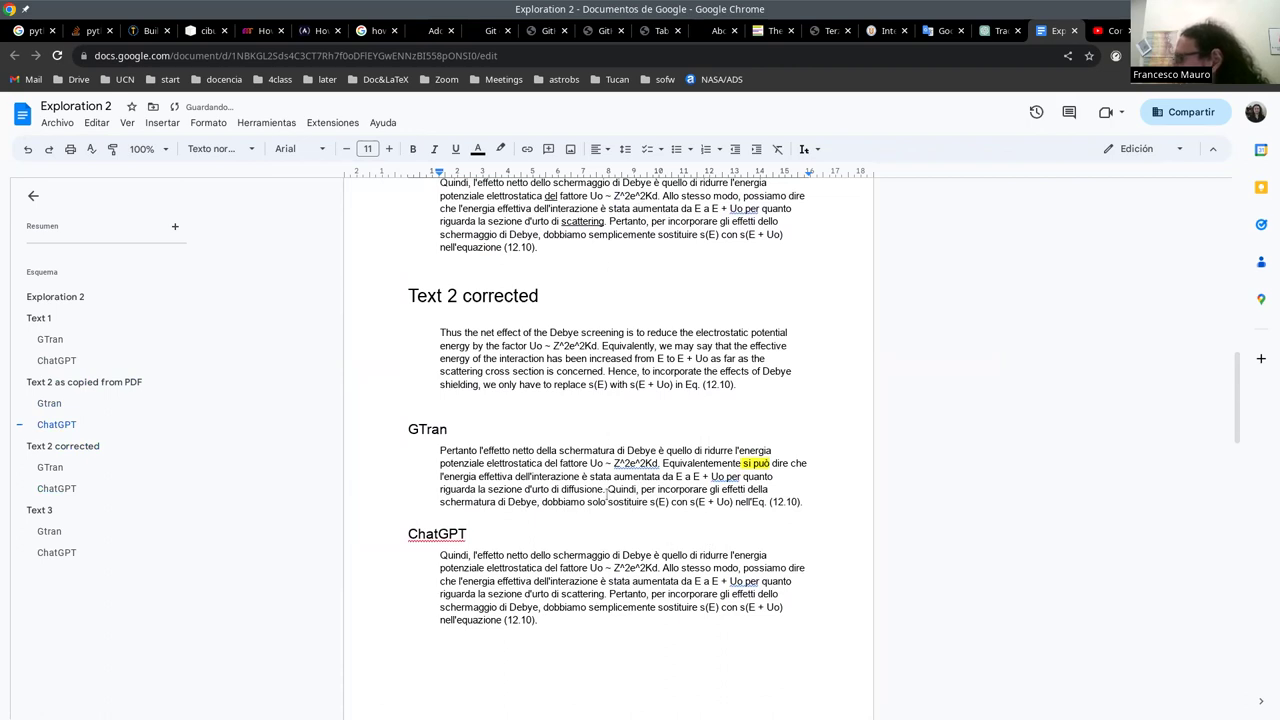
click(661, 477)
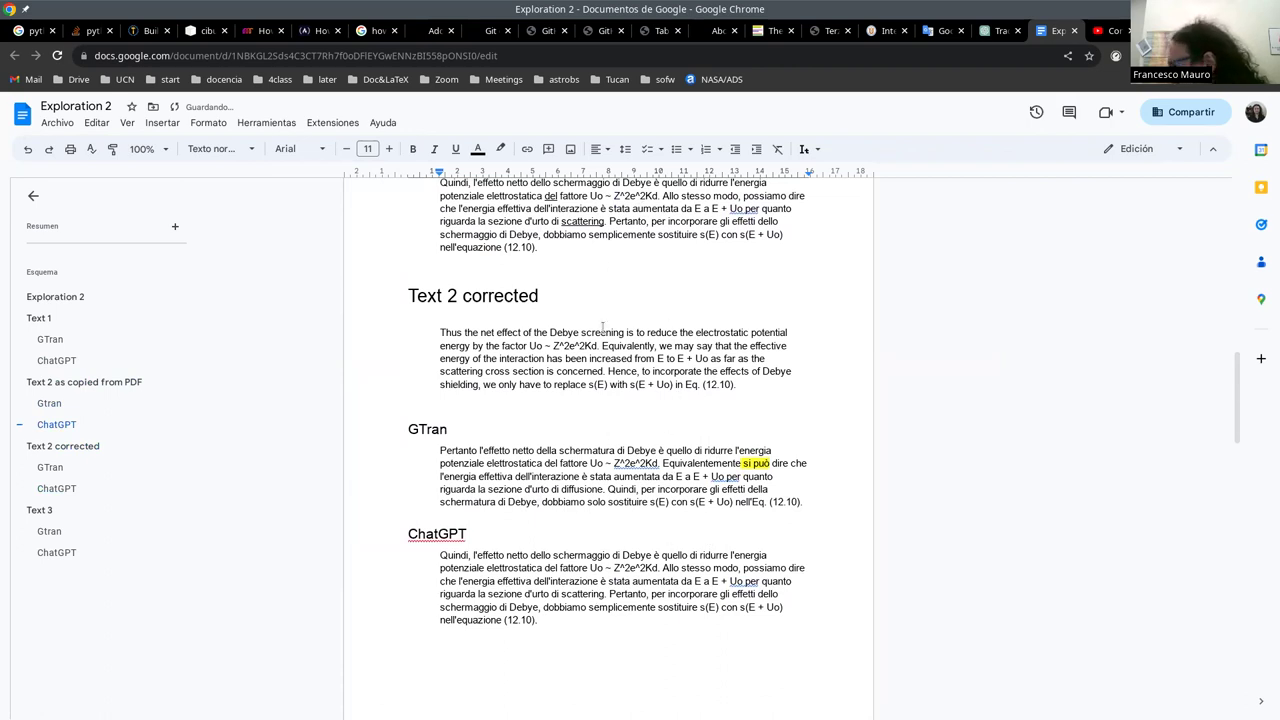
scroll(656, 368, up, 3)
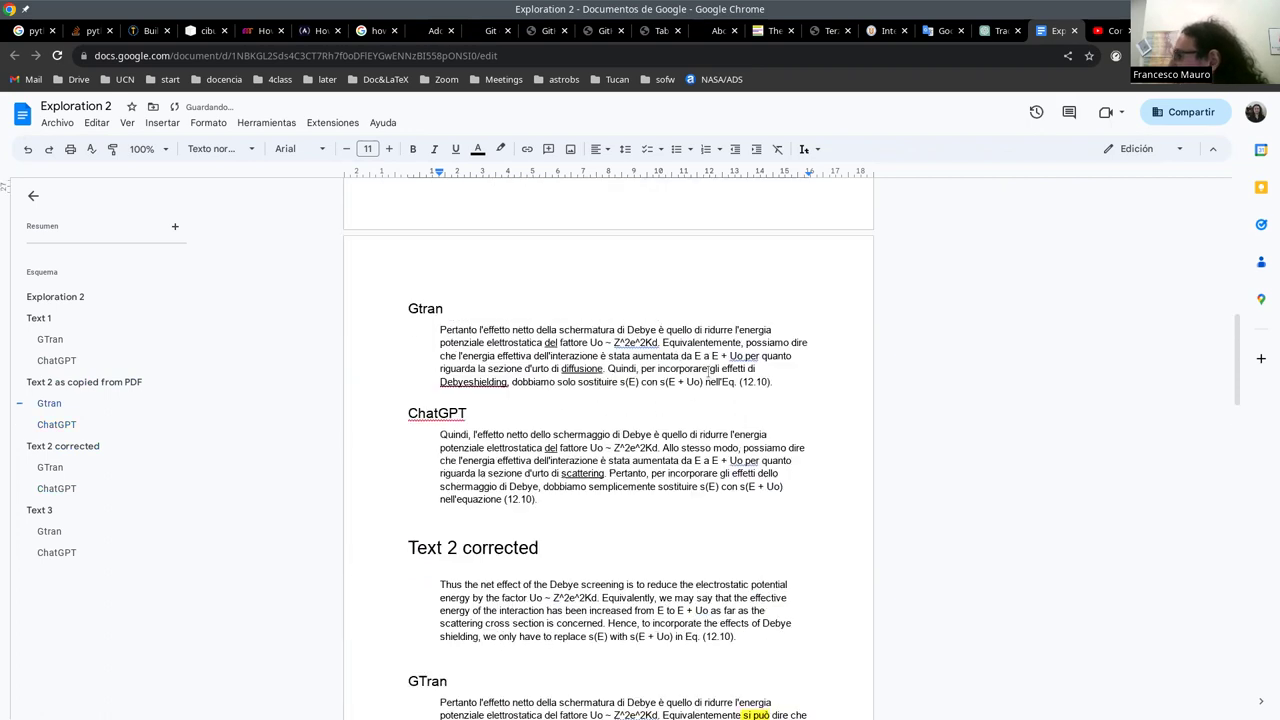
scroll(656, 368, up, 1)
scroll(665, 400, up, 3)
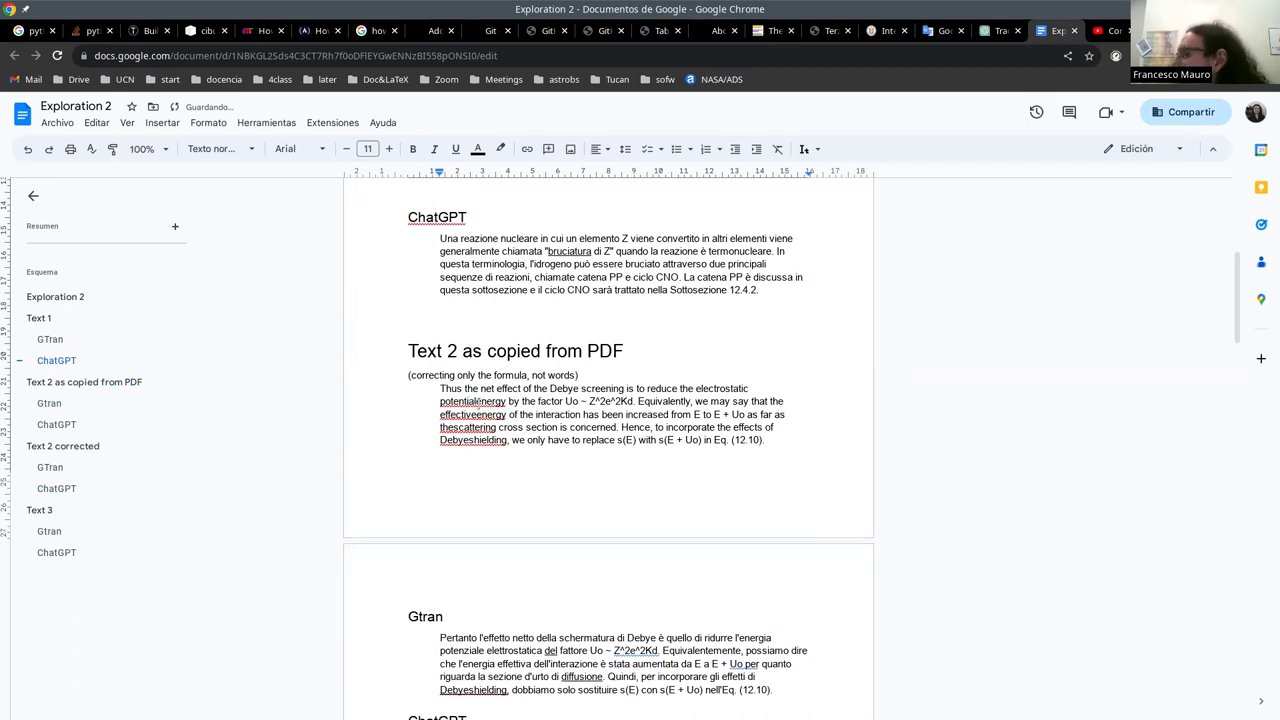
scroll(503, 452, down, 4)
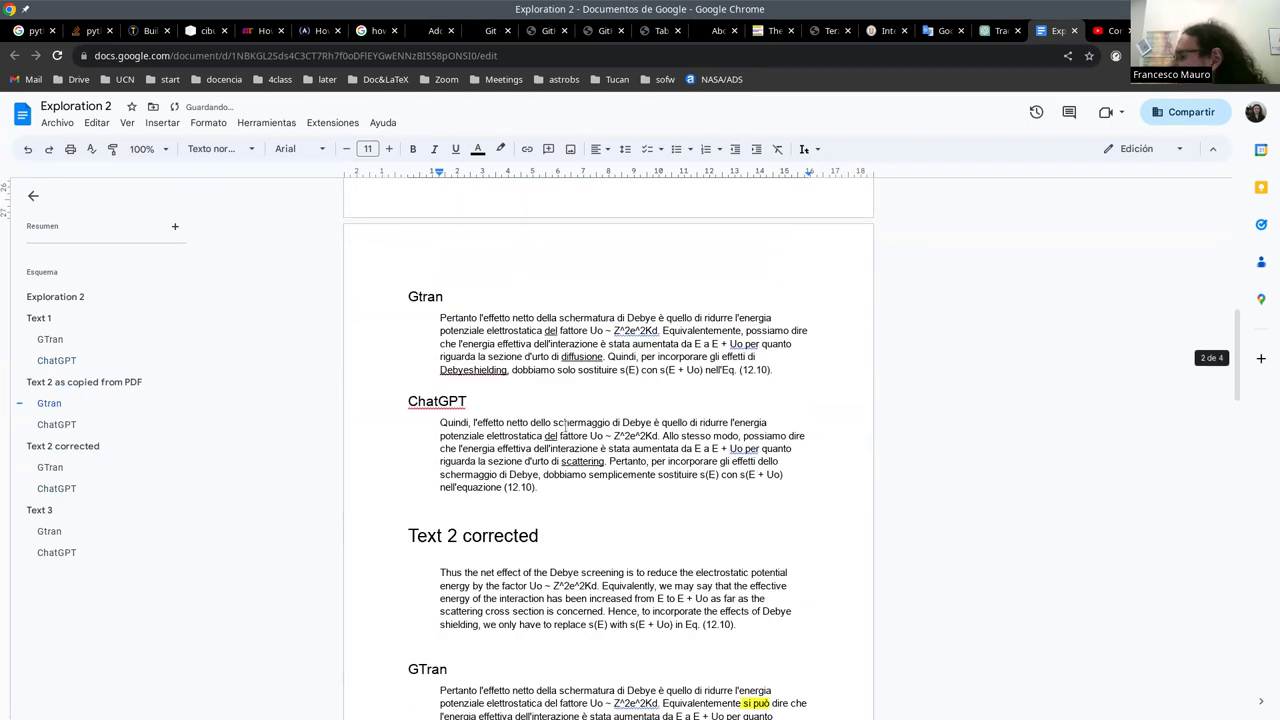
scroll(596, 457, down, 2)
scroll(597, 457, up, 2)
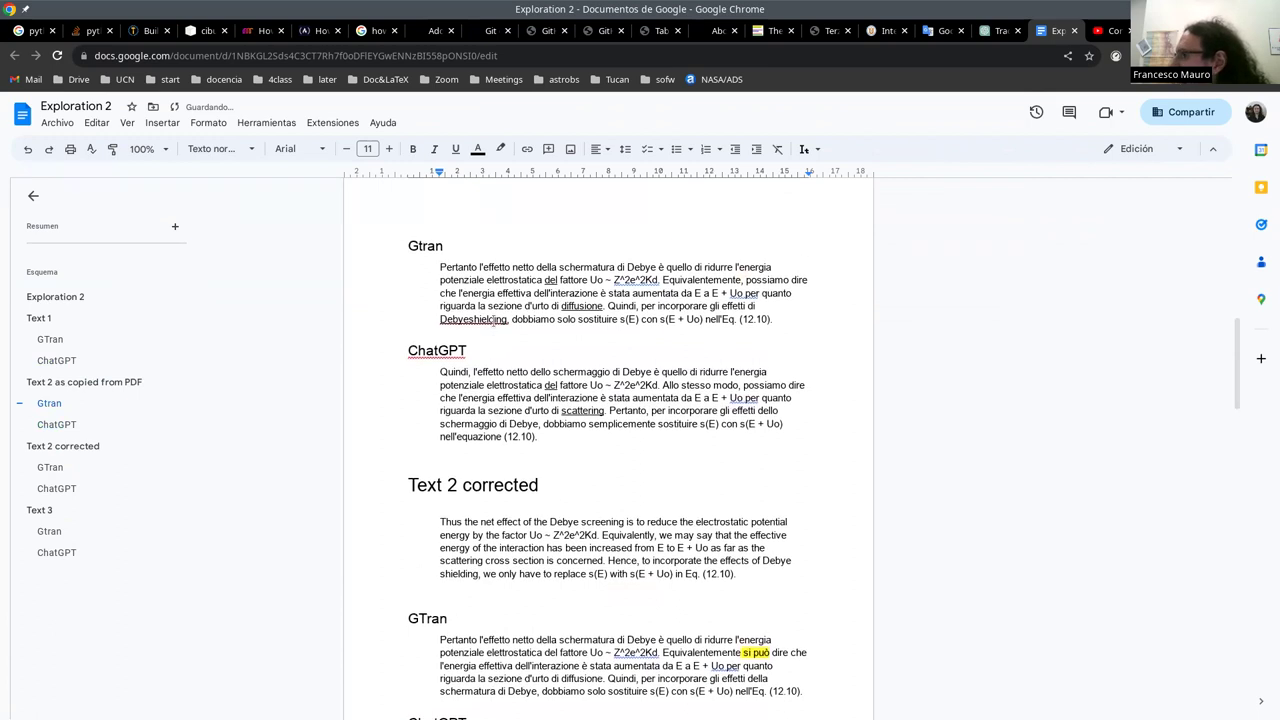
scroll(393, 417, up, 2)
scroll(440, 460, up, 1)
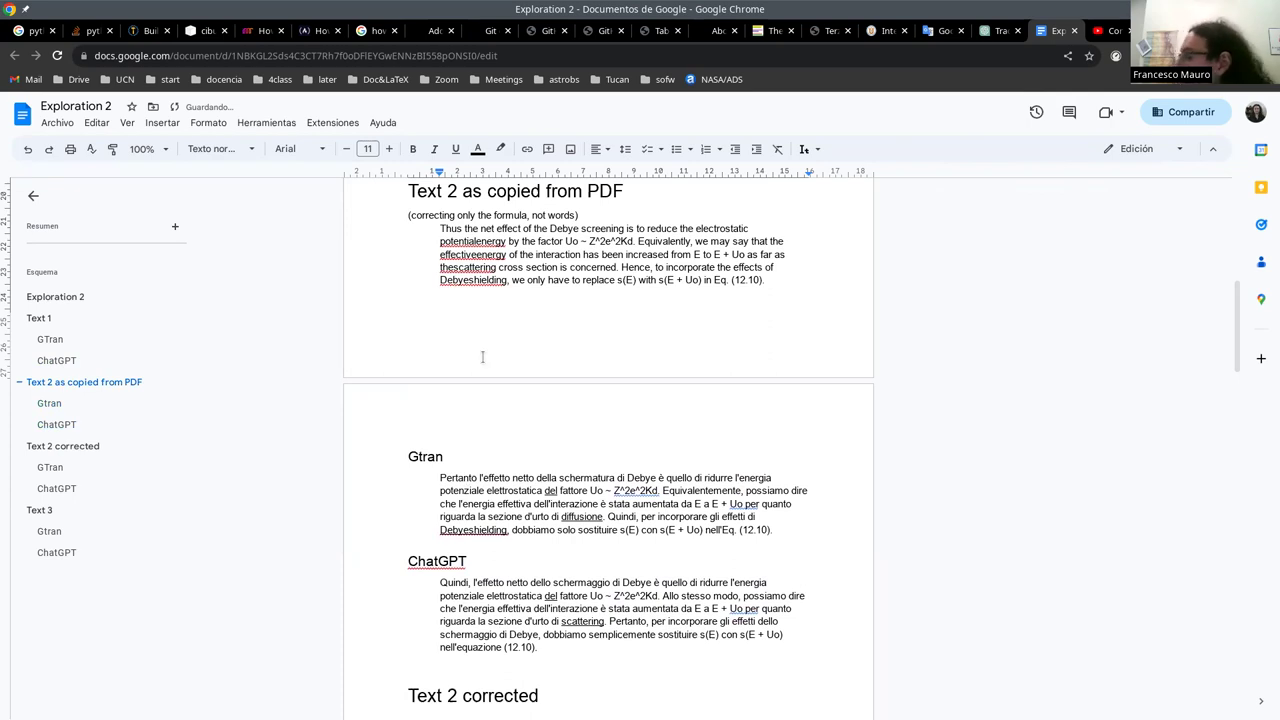
Step: Scroll down to the opening of the Text 3 abstract and its Gtran translation
scroll(449, 525, down, 2)
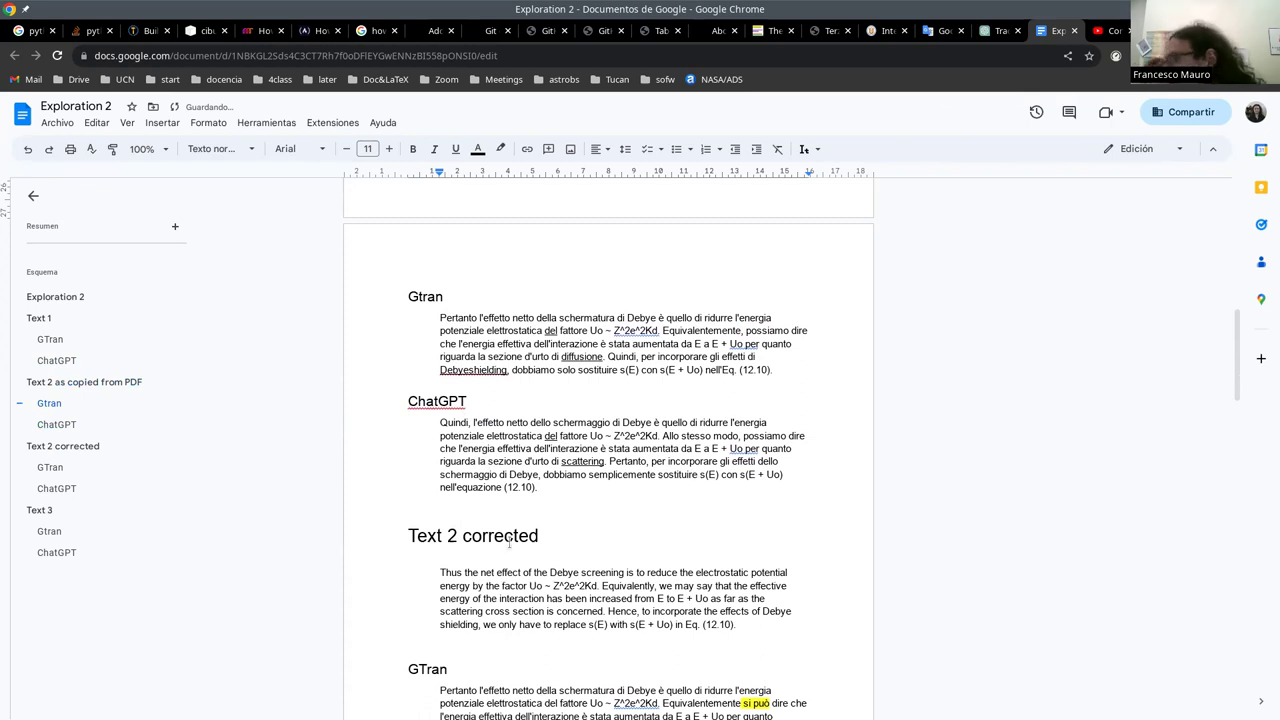
scroll(560, 487, down, 3)
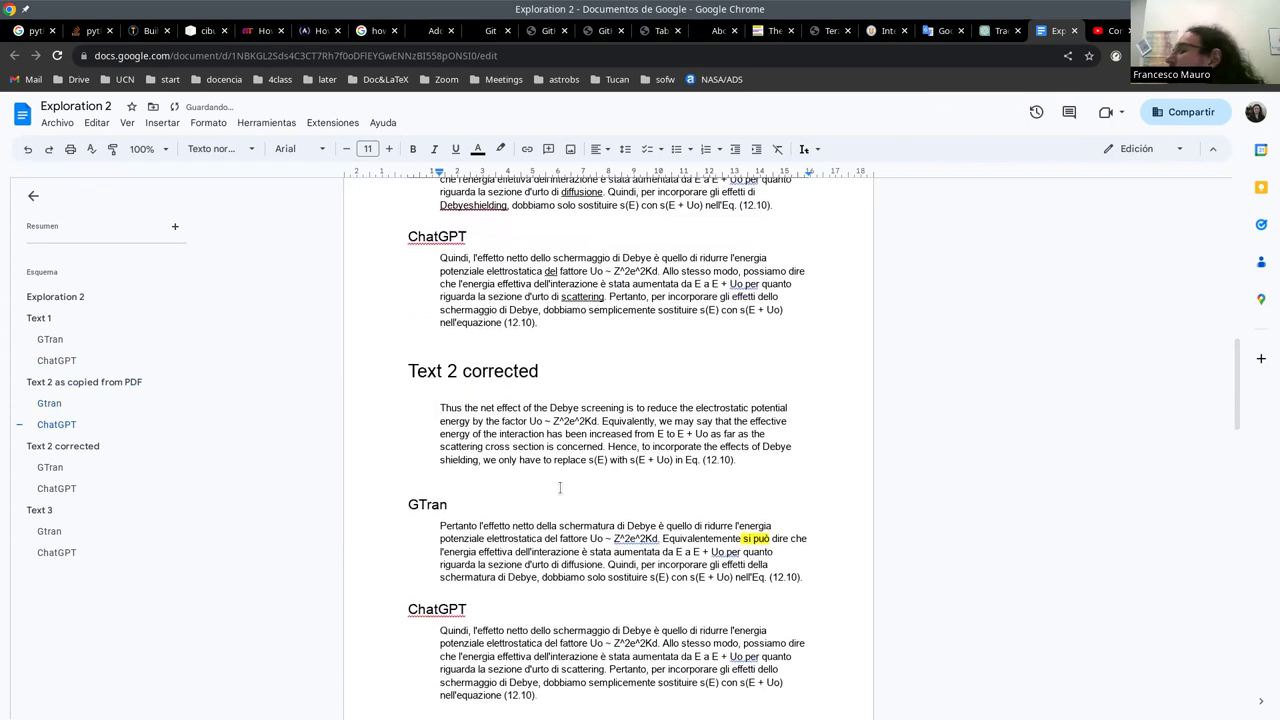
scroll(560, 487, down, 3)
scroll(560, 440, down, 1)
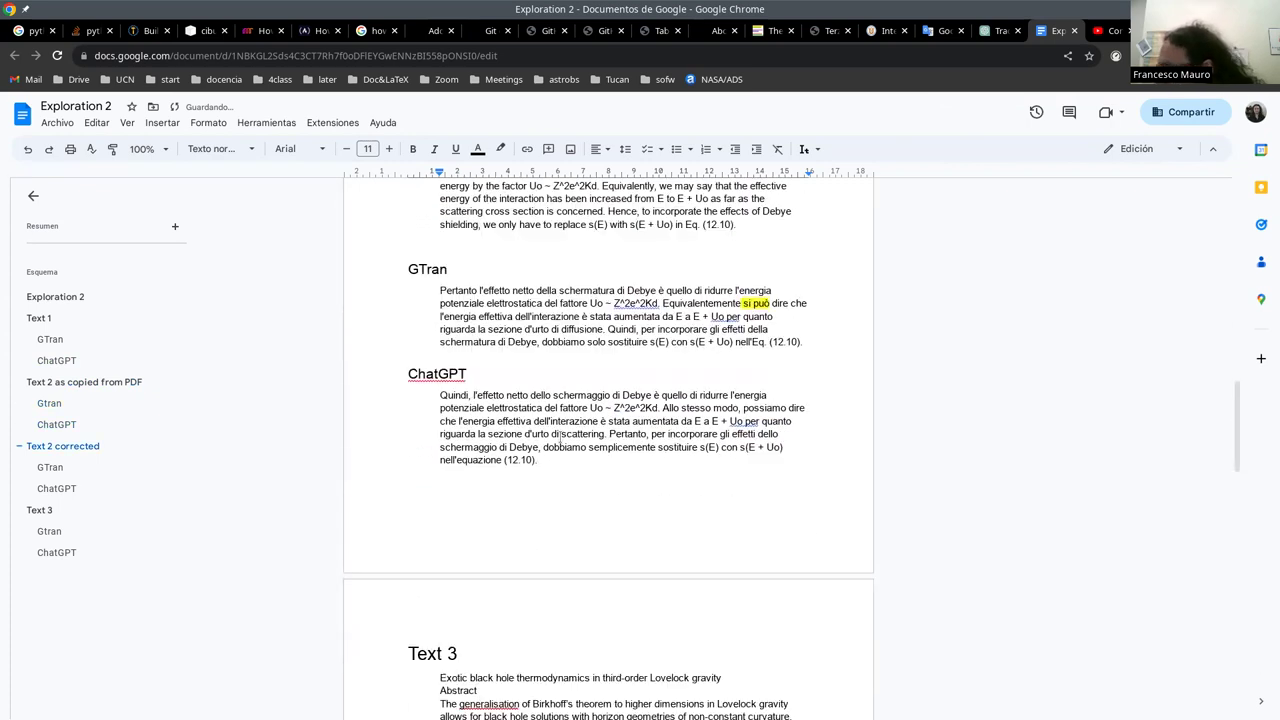
scroll(771, 440, down, 3)
scroll(769, 453, down, 3)
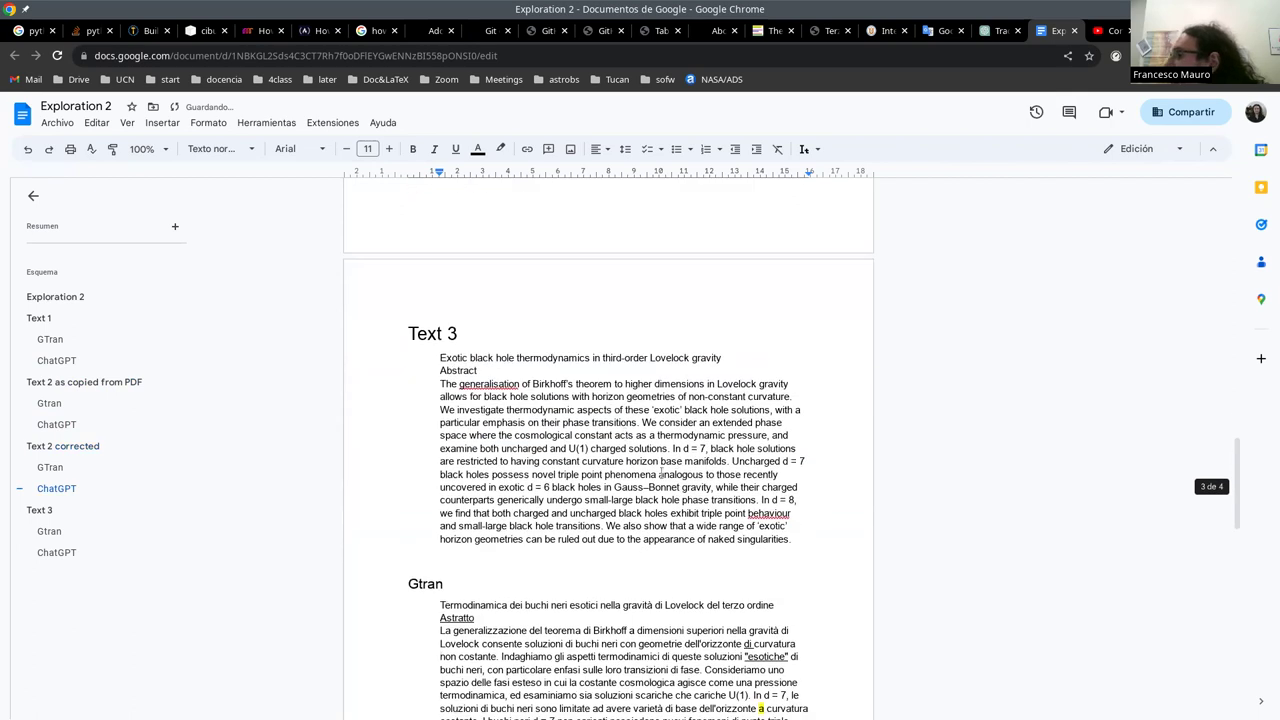
scroll(660, 473, down, 3)
scroll(509, 338, up, 2)
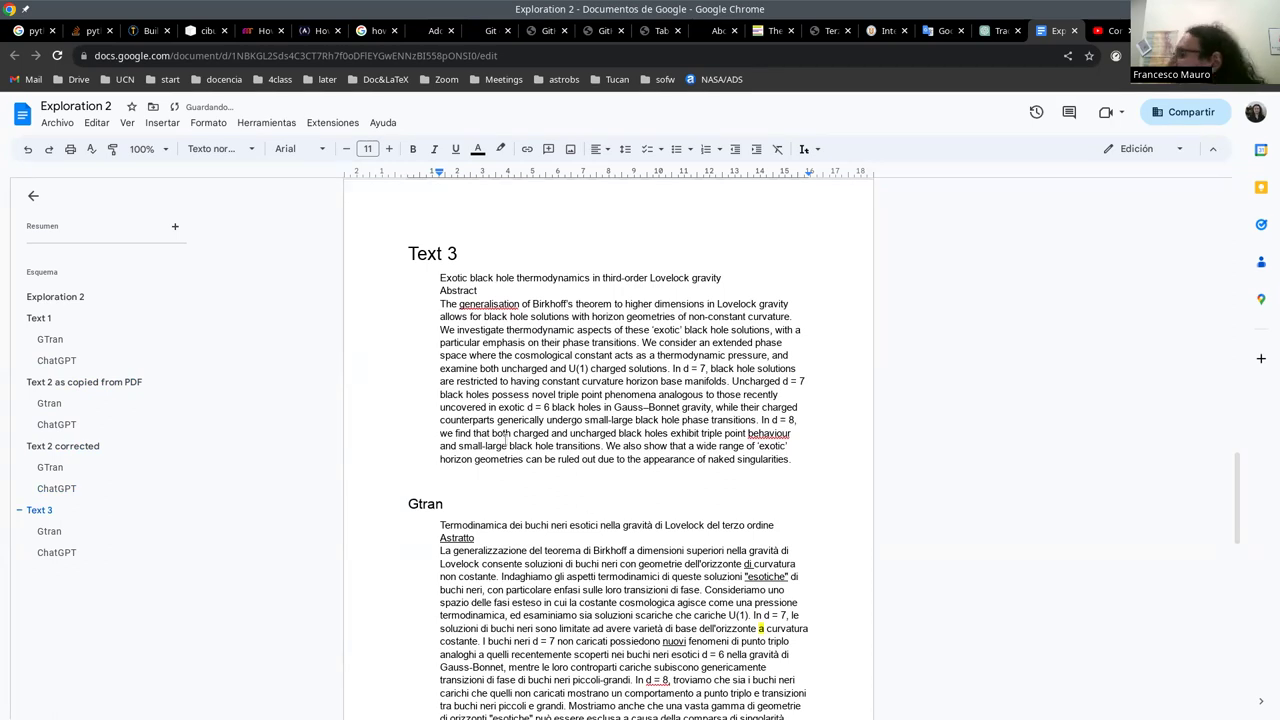
scroll(585, 300, down, 2)
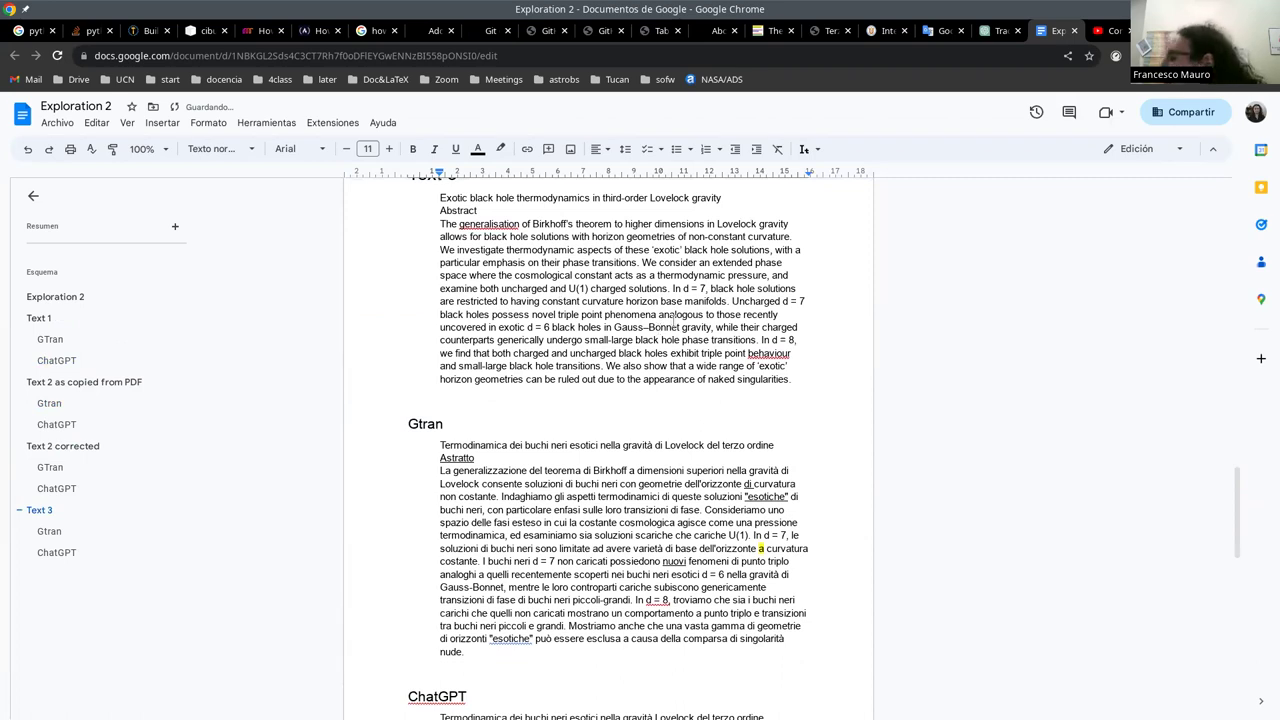
scroll(621, 384, up, 2)
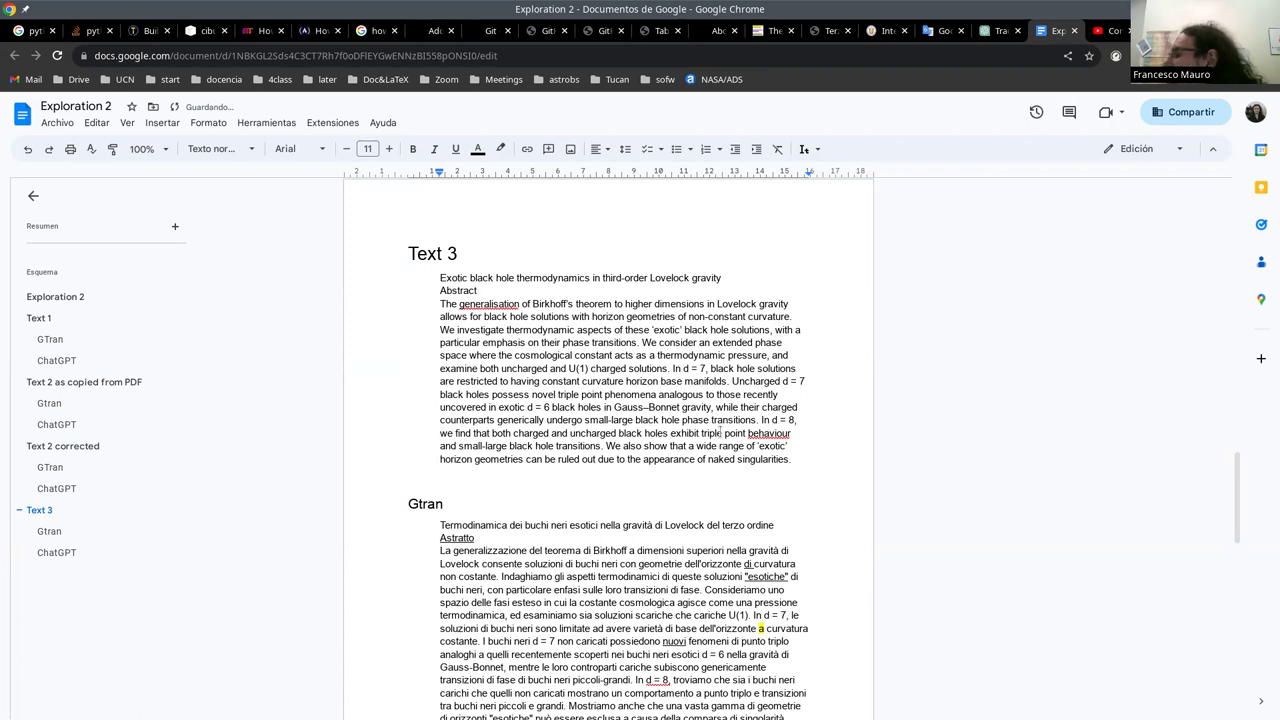
scroll(709, 567, down, 2)
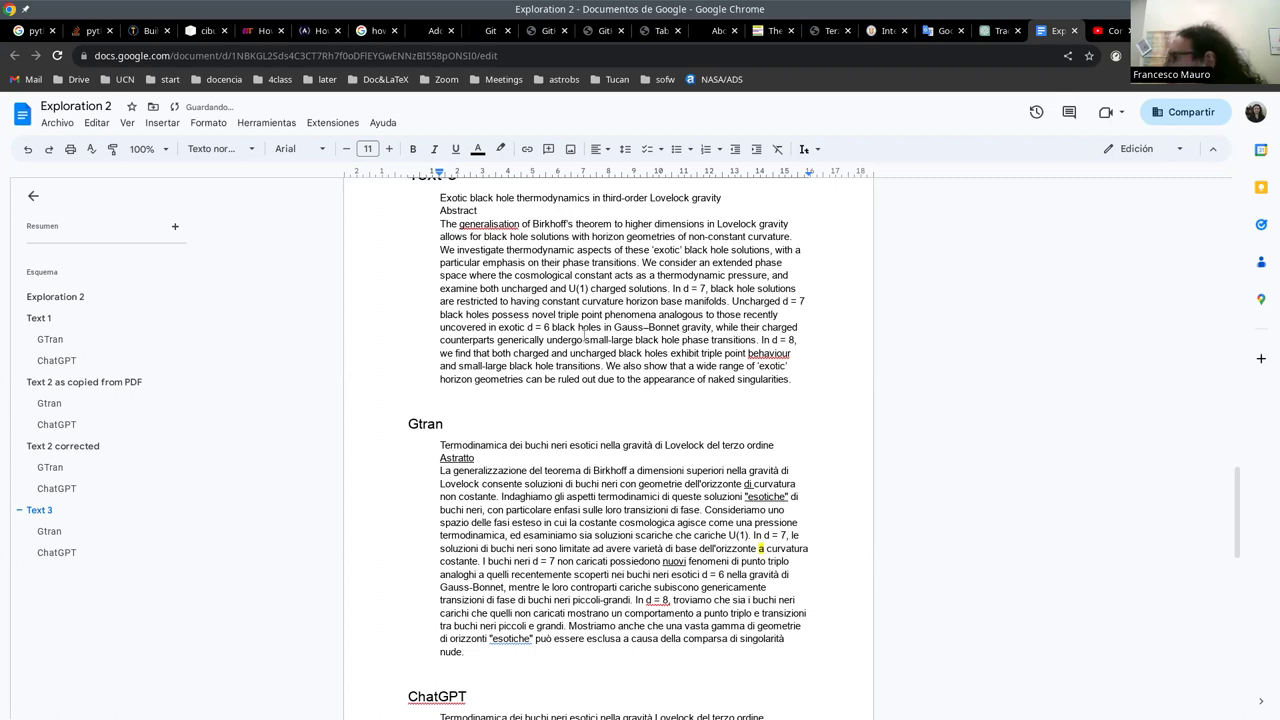
Step: Scroll down toward Text 3's ChatGPT Italian translation below the Gtran version
scroll(883, 615, down, 5)
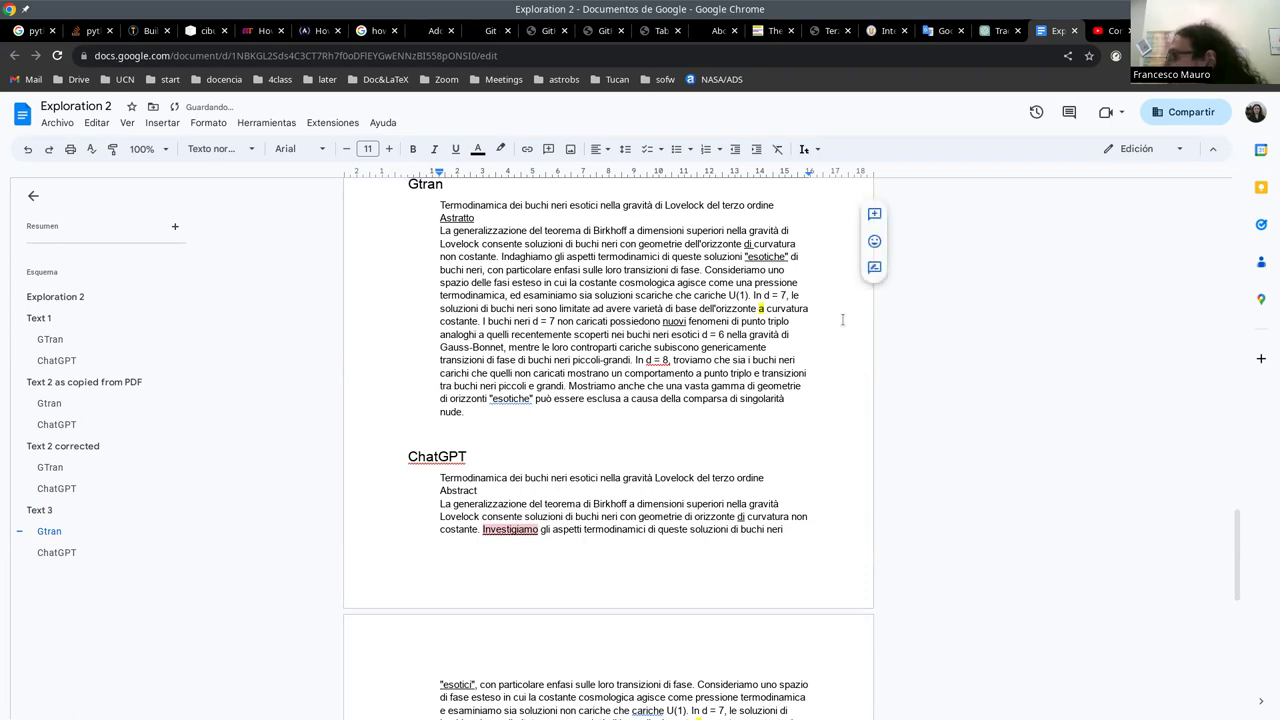
scroll(799, 393, down, 3)
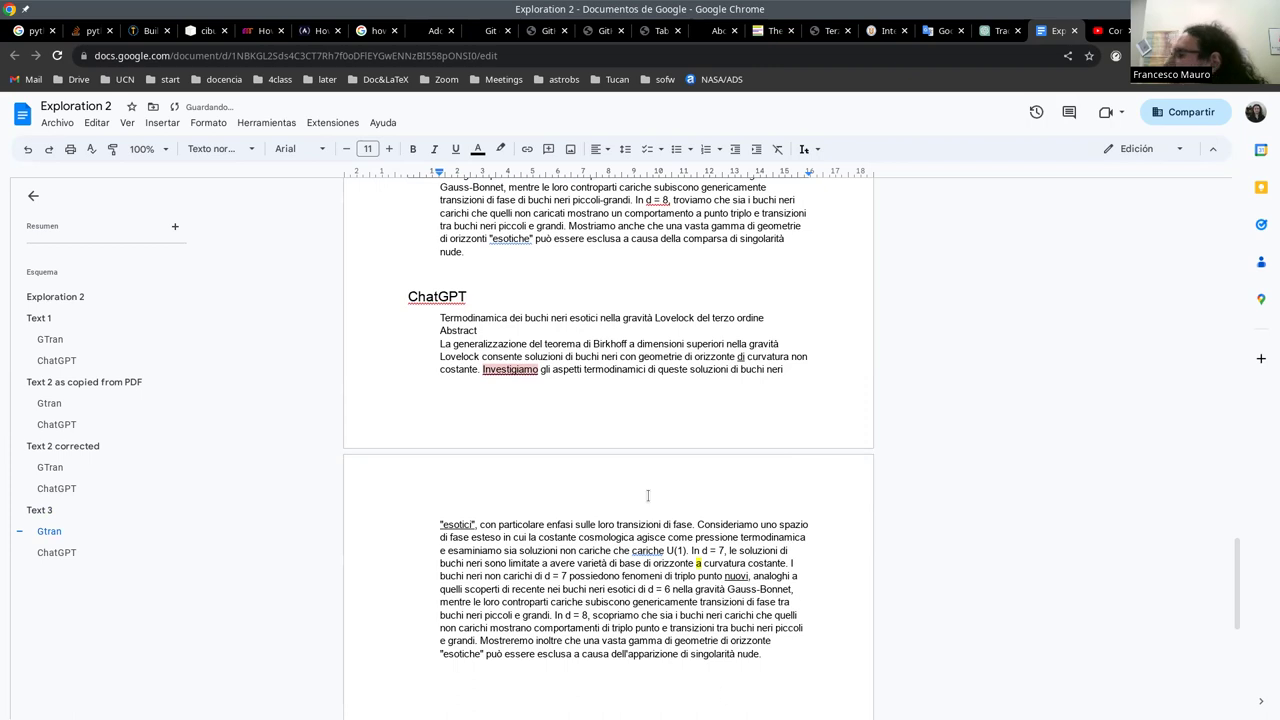
scroll(646, 476, up, 3)
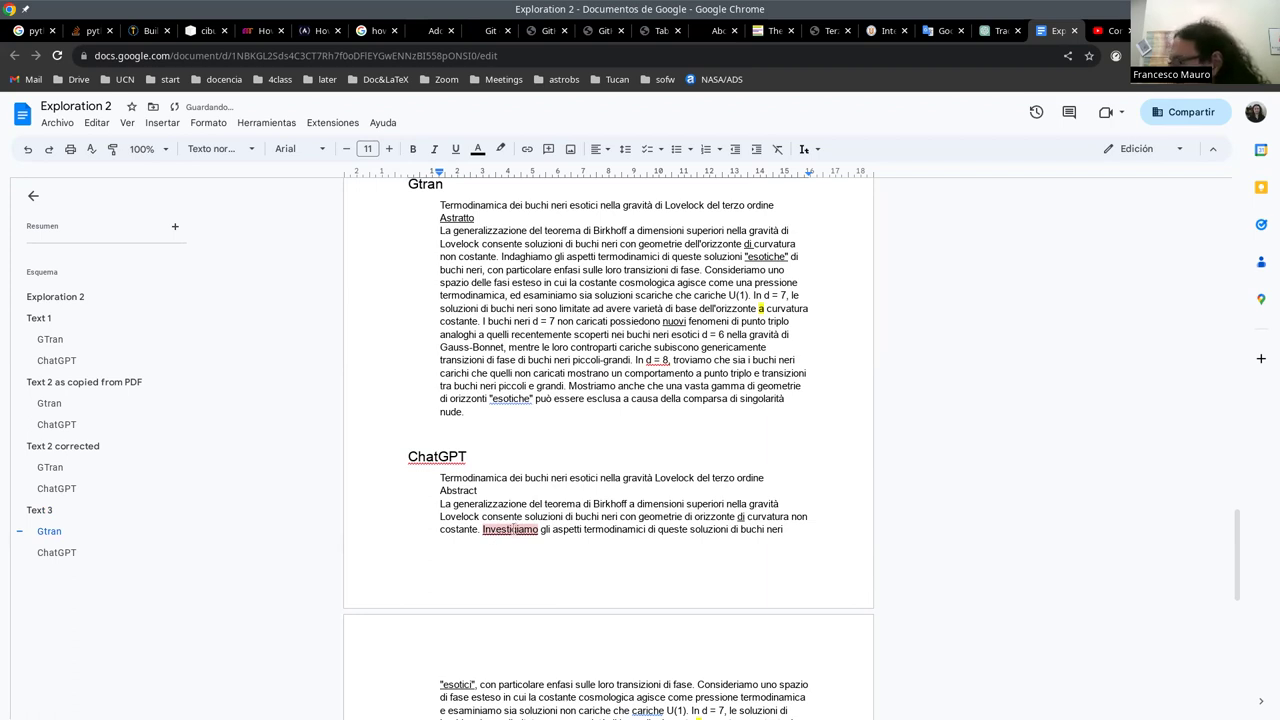
Step: Check and dismiss the spelling suggestion for 'Investigiamo', then view the full ChatGPT translation
click(512, 529)
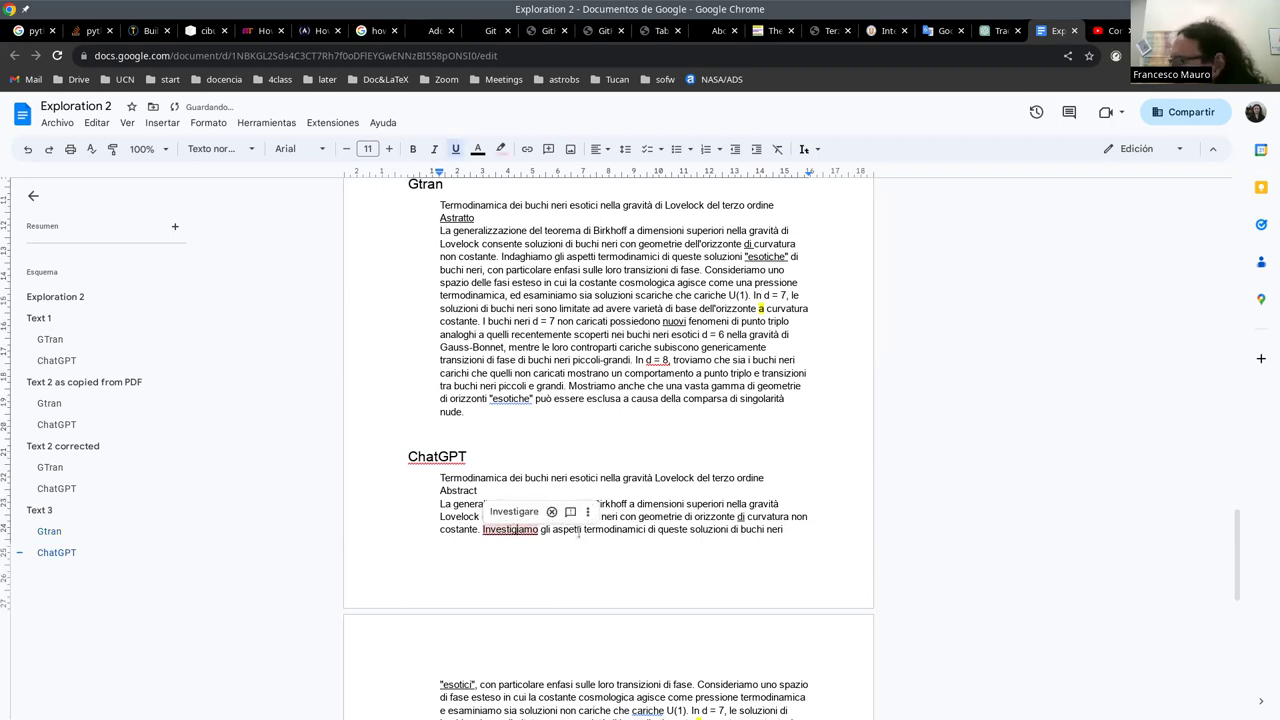
key(Escape)
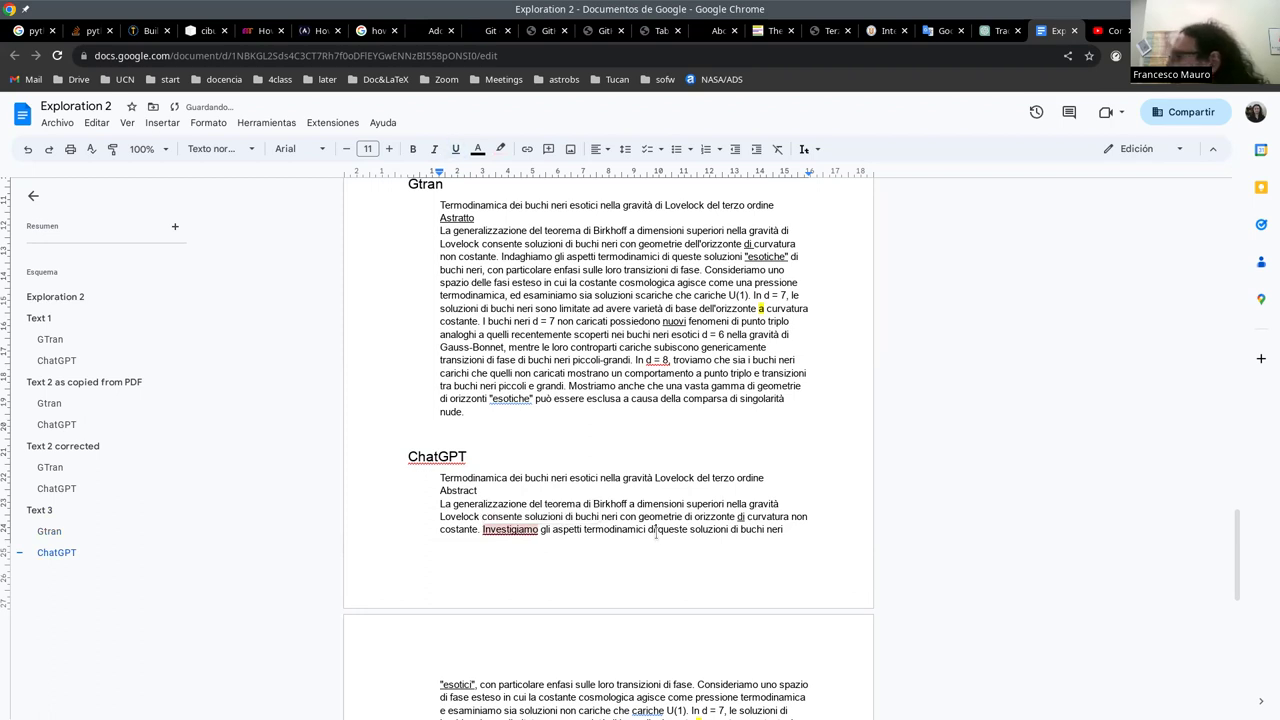
scroll(679, 440, down, 5)
scroll(679, 446, up, 4)
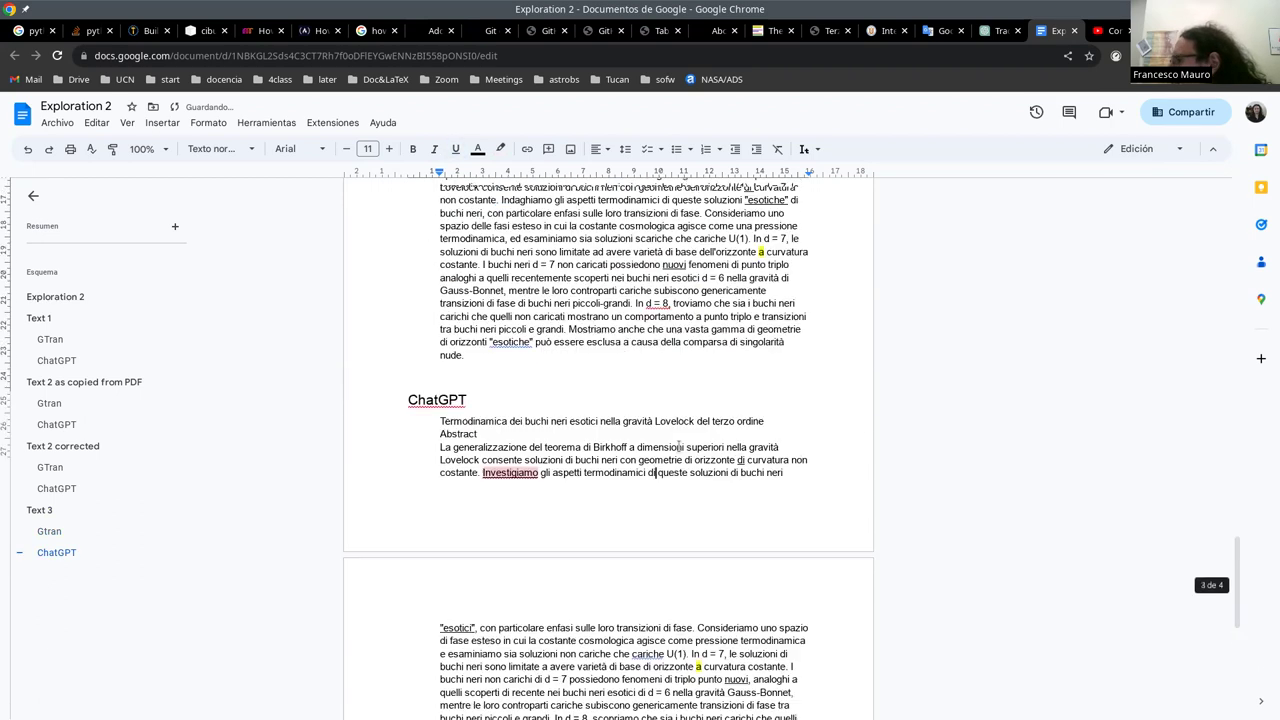
scroll(679, 446, up, 3)
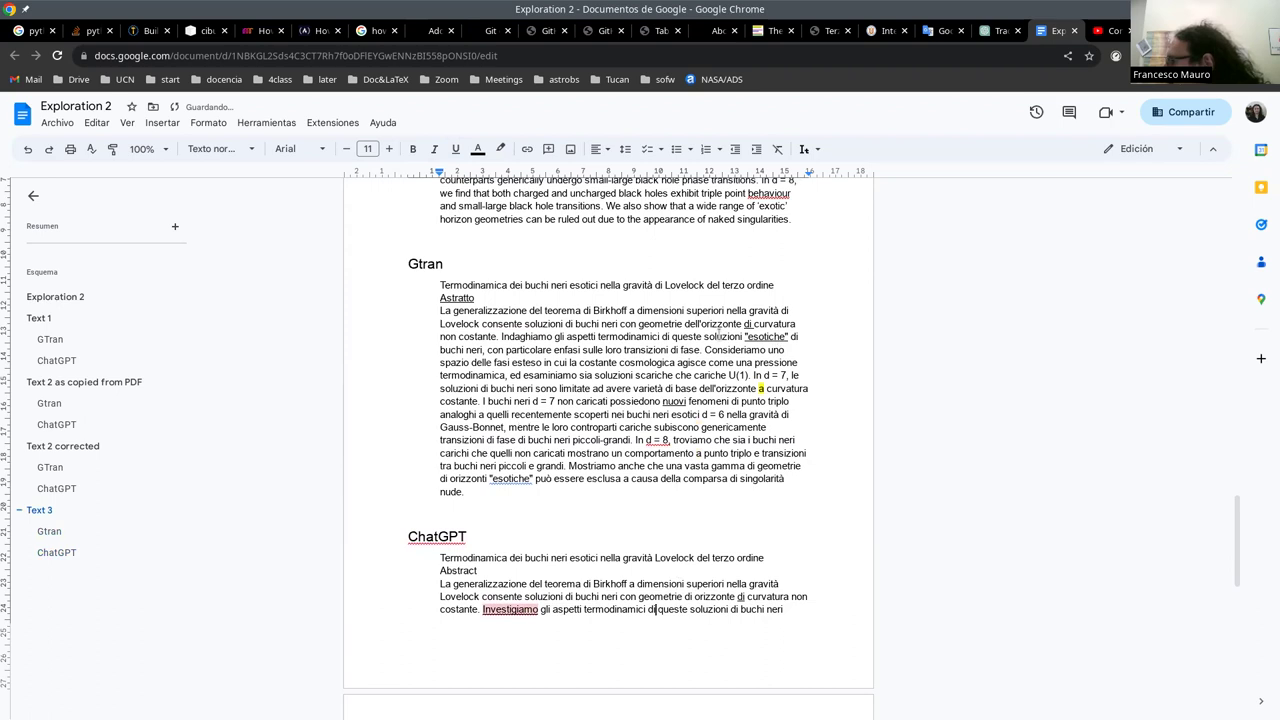
scroll(730, 300, up, 3)
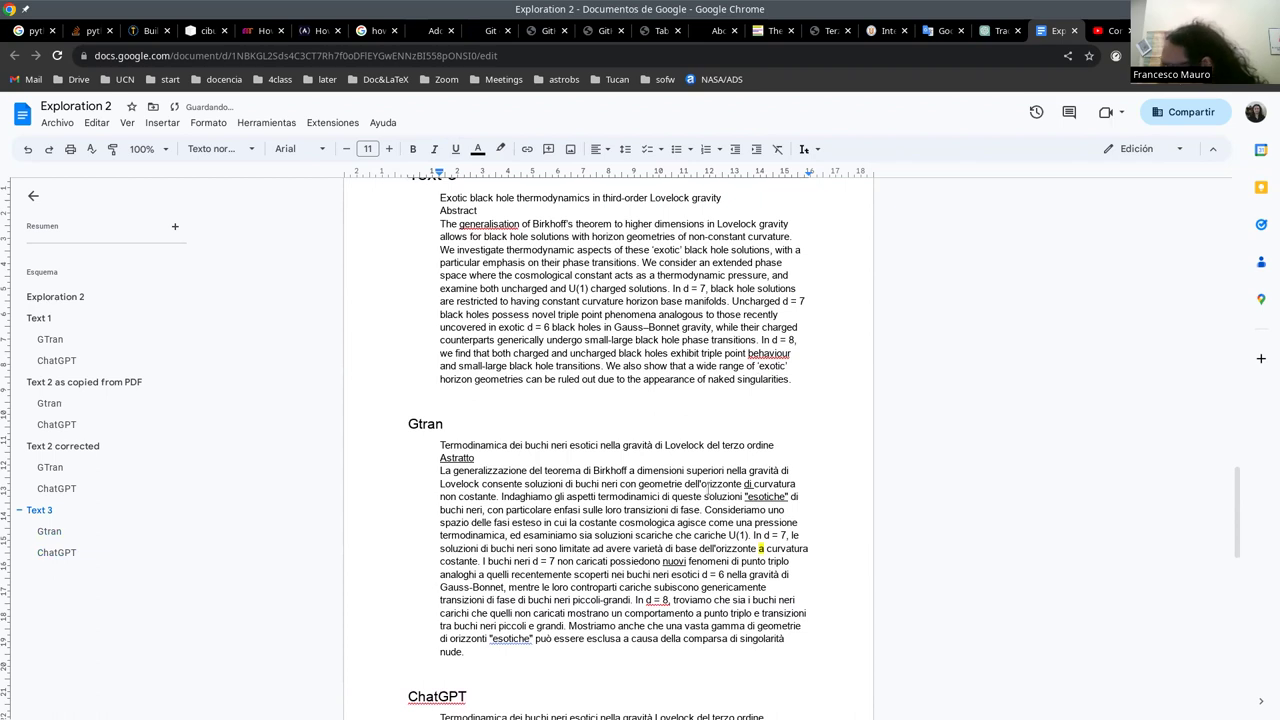
scroll(605, 530, down, 3)
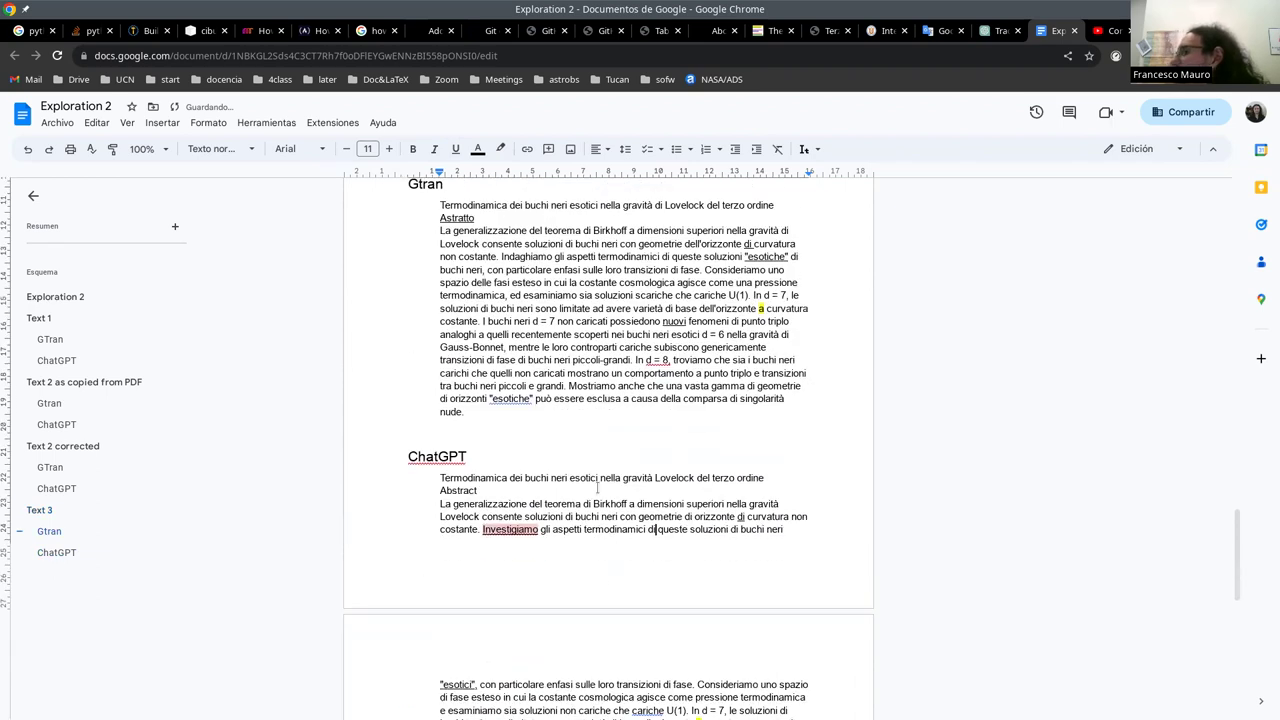
scroll(572, 497, down, 1)
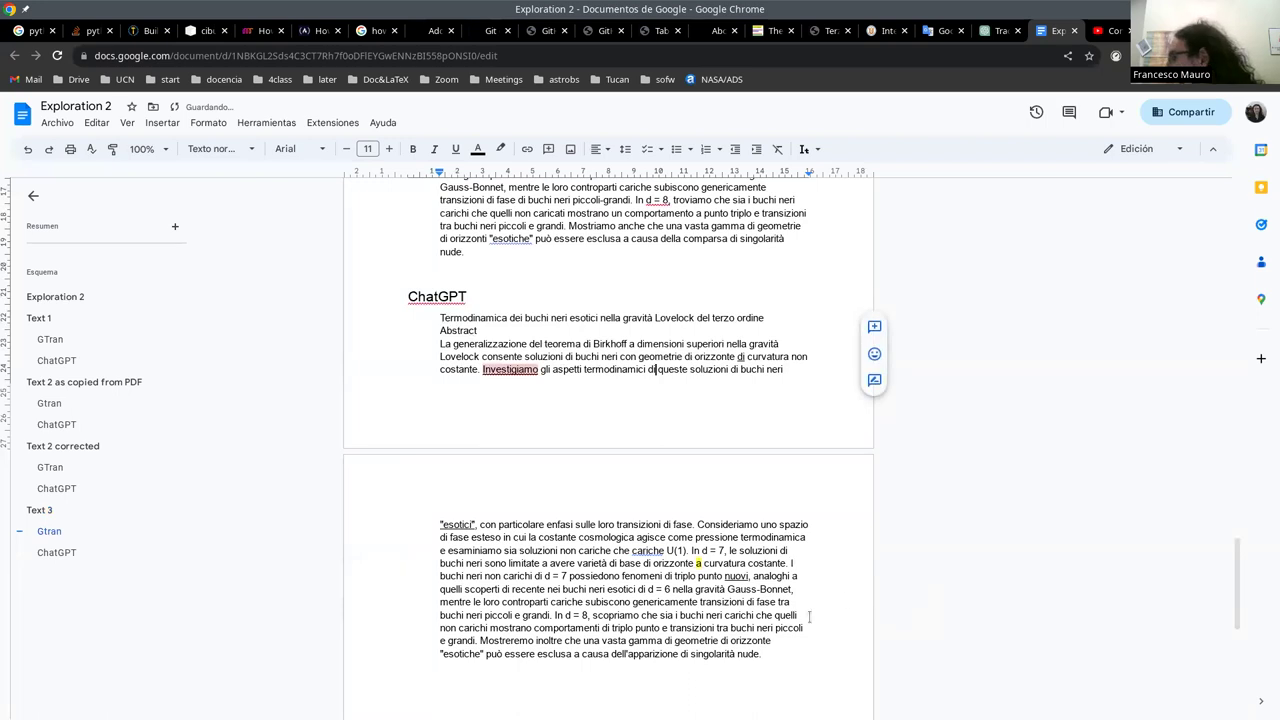
scroll(740, 588, down, 3)
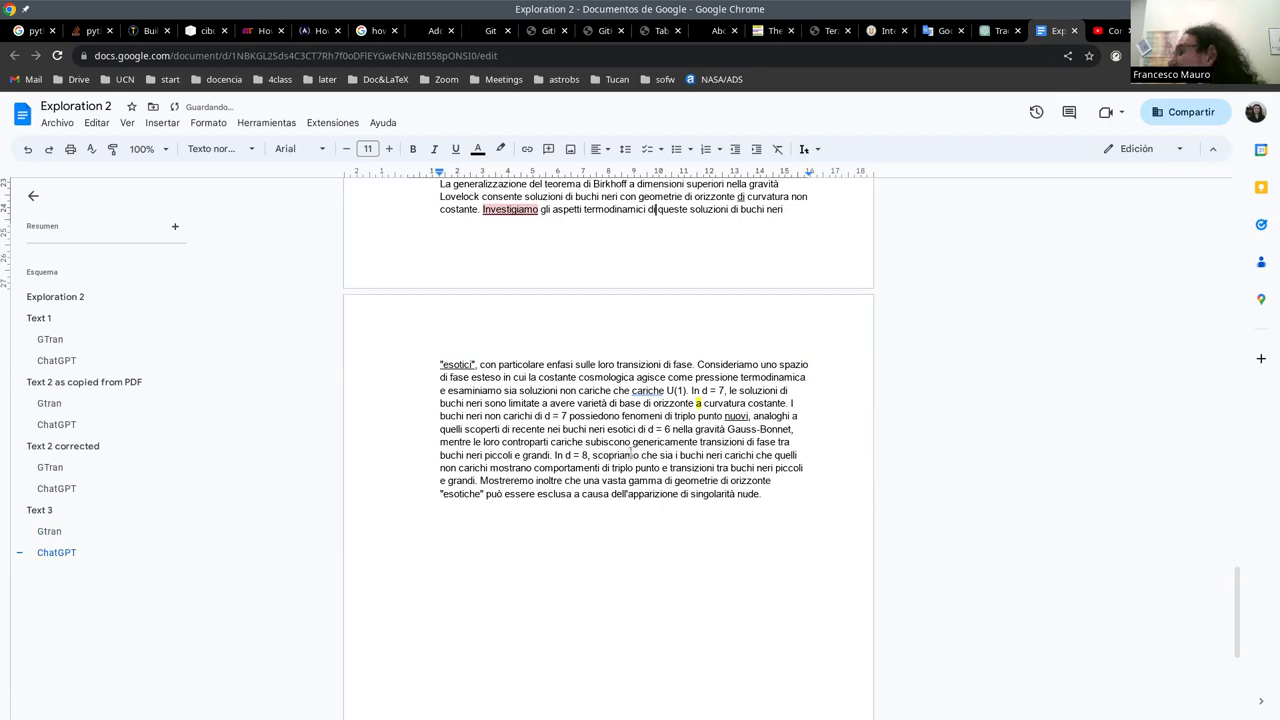
scroll(630, 453, up, 3)
scroll(630, 453, up, 3)
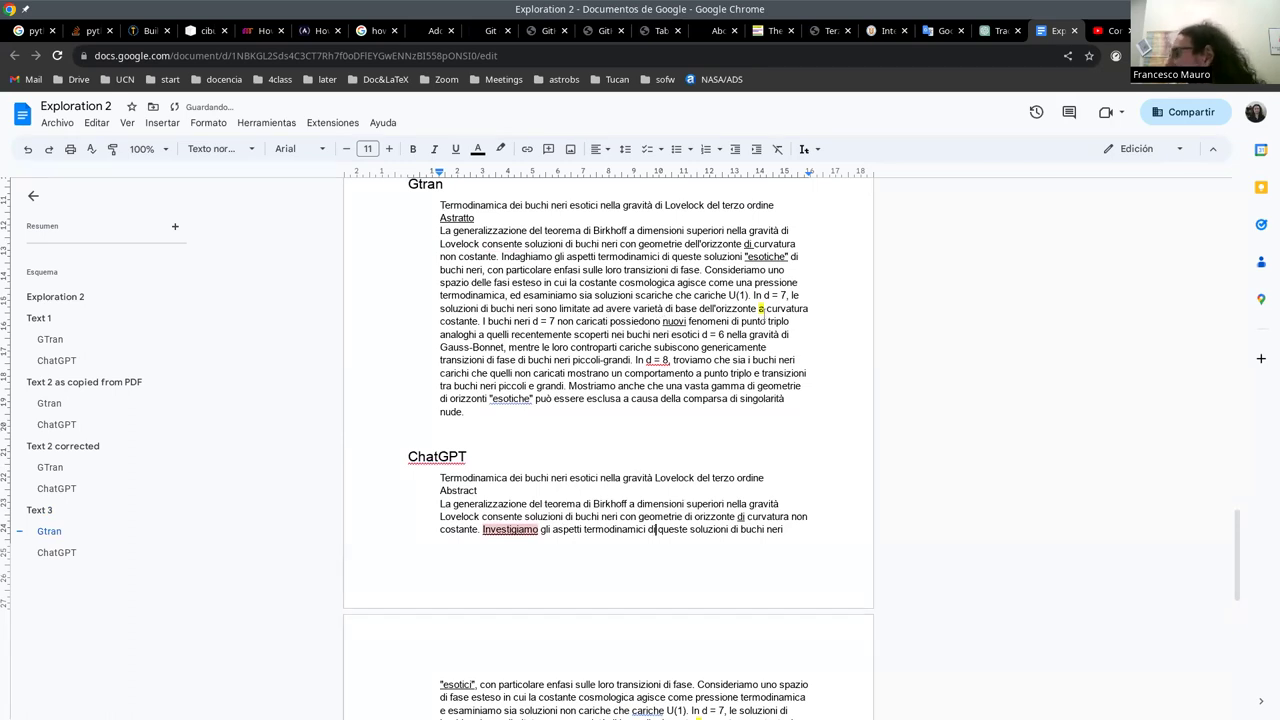
scroll(743, 532, down, 5)
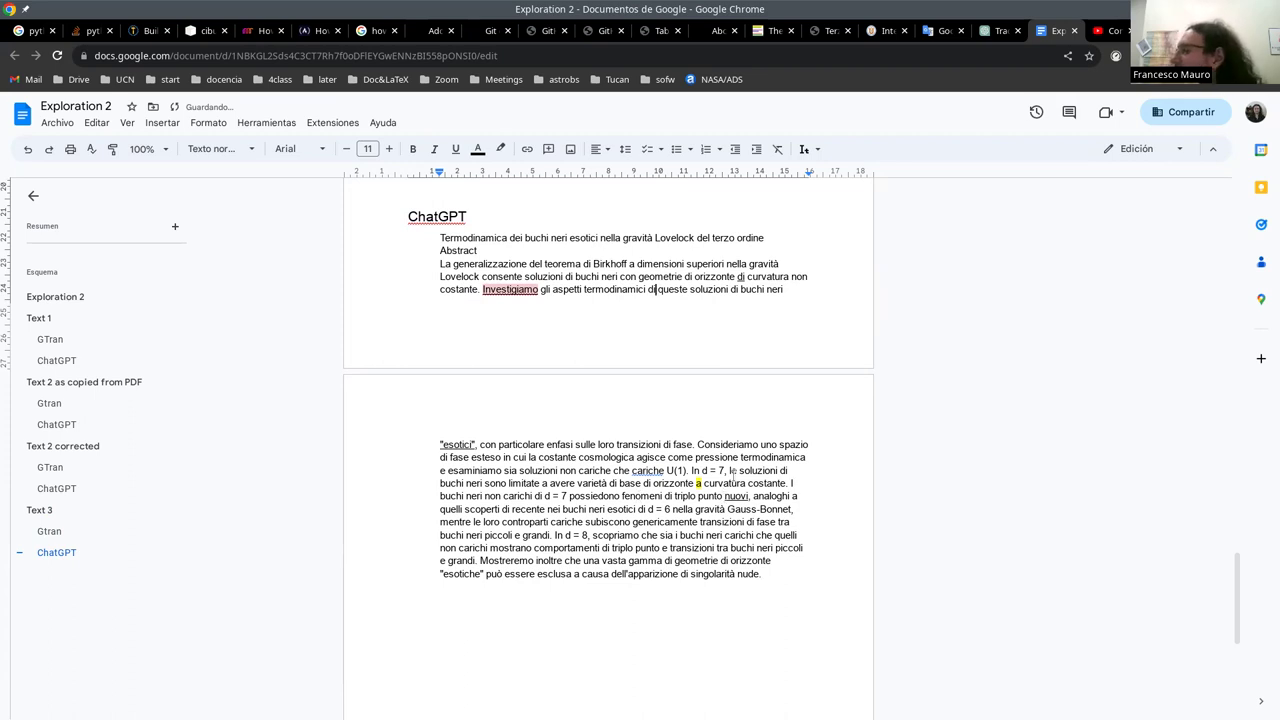
scroll(678, 345, up, 5)
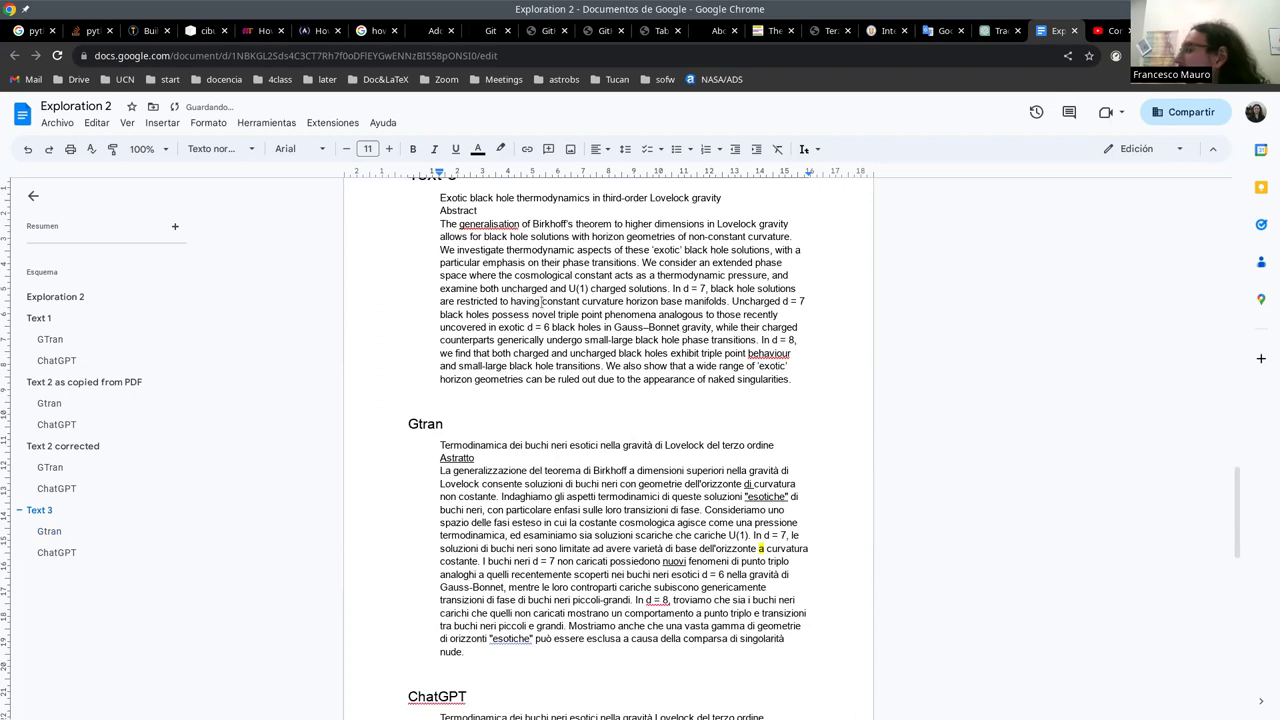
scroll(689, 344, down, 3)
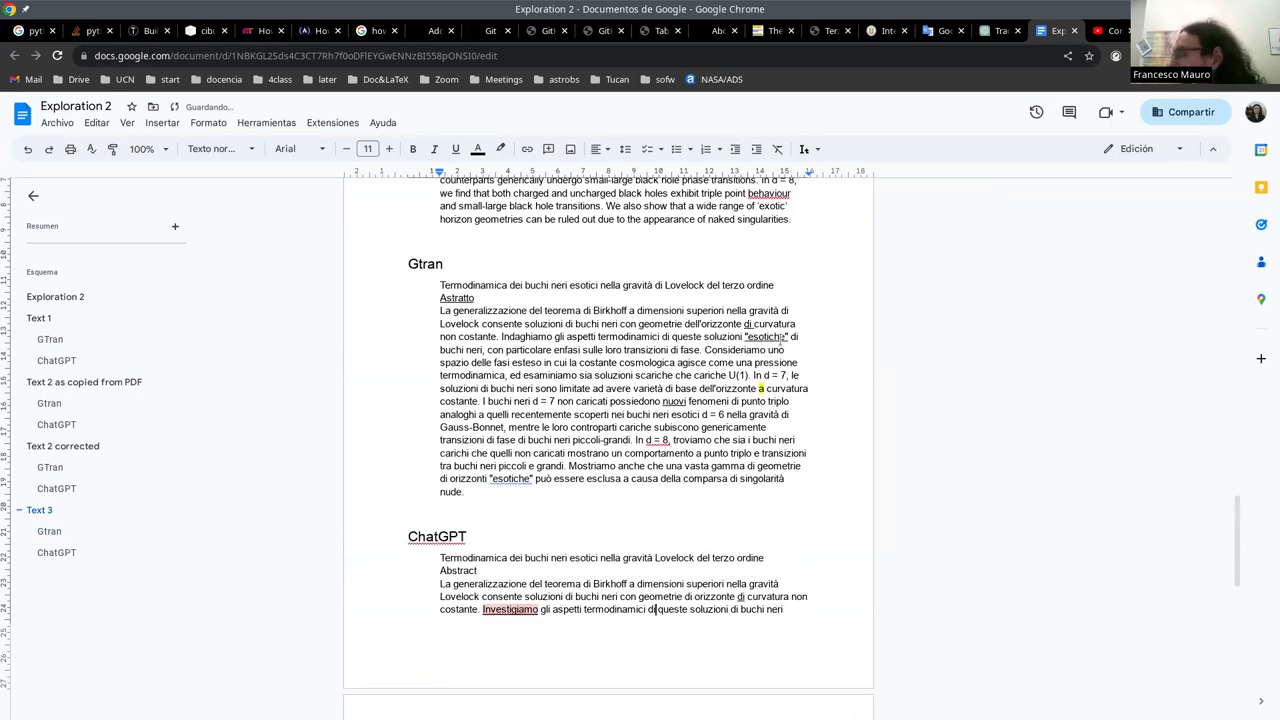
scroll(781, 341, down, 3)
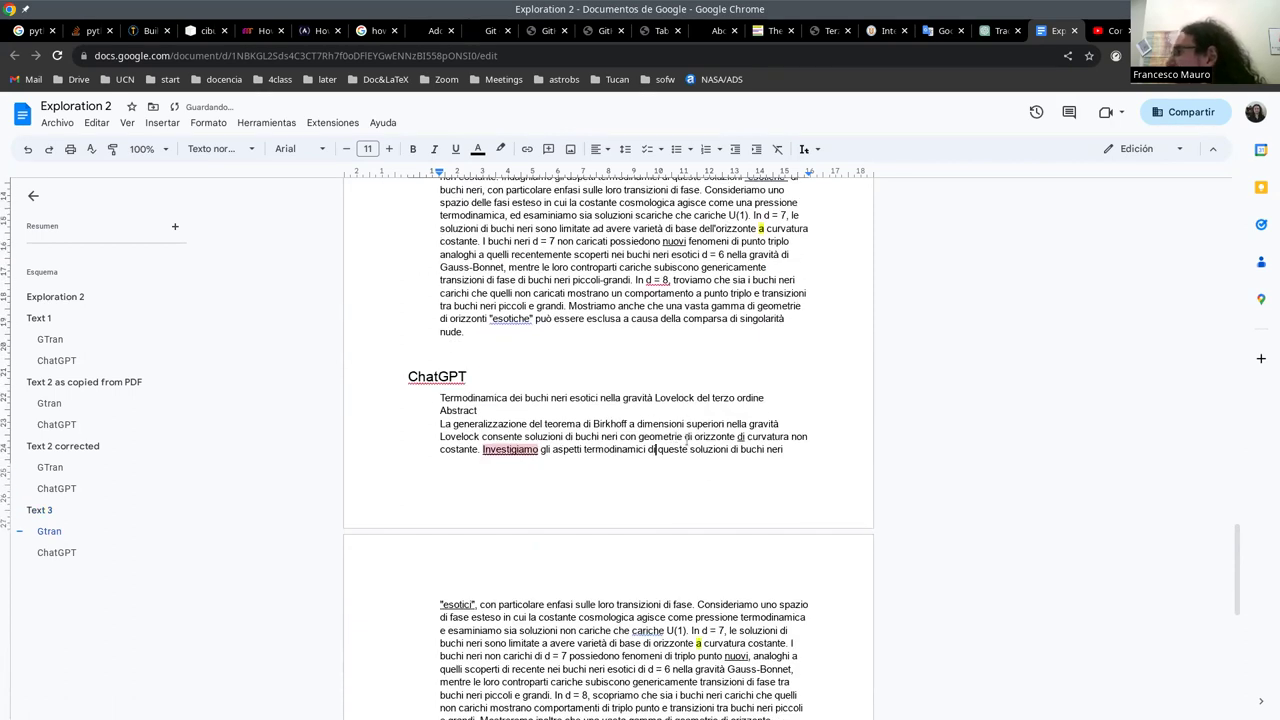
scroll(690, 440, down, 3)
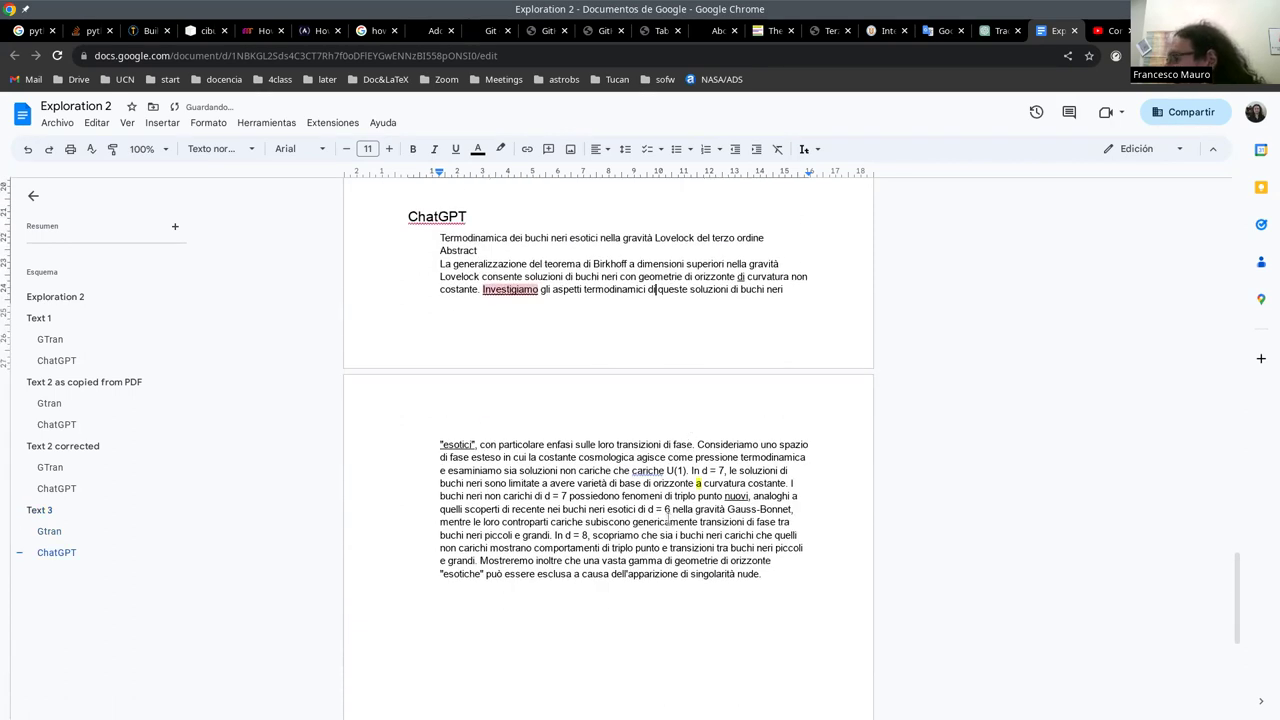
scroll(668, 519, down, 3)
scroll(668, 519, up, 5)
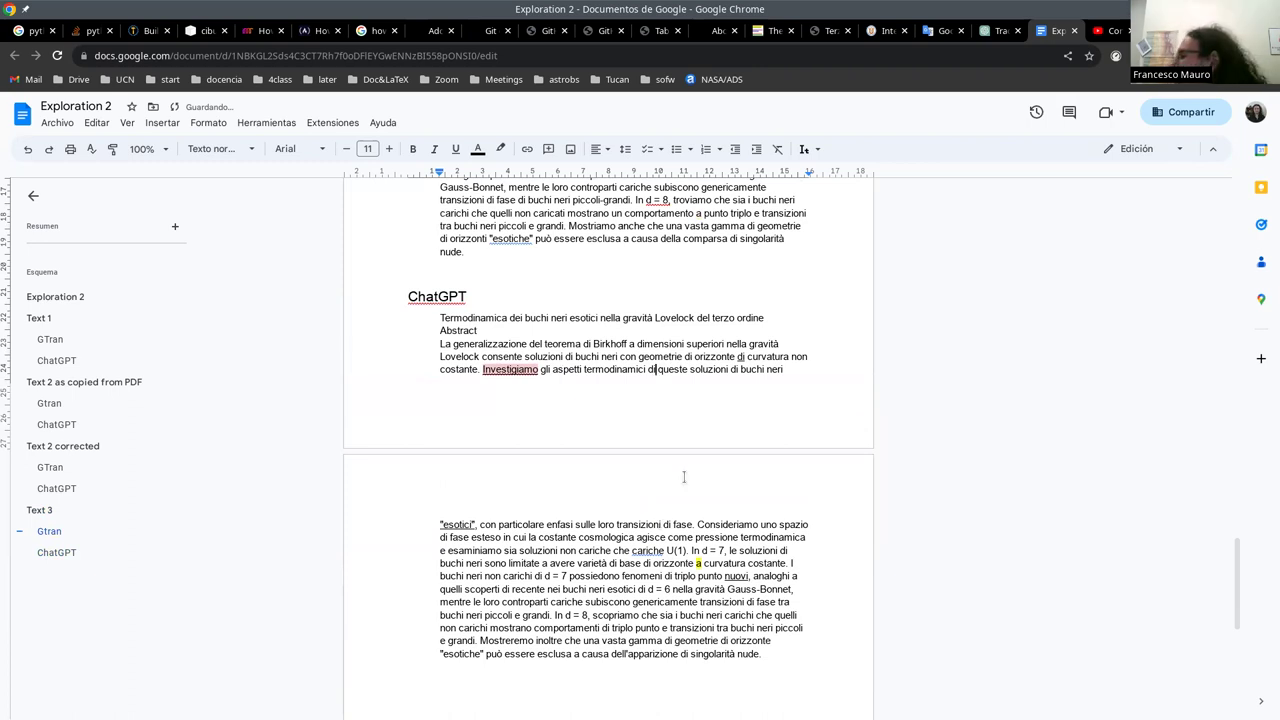
scroll(684, 478, up, 3)
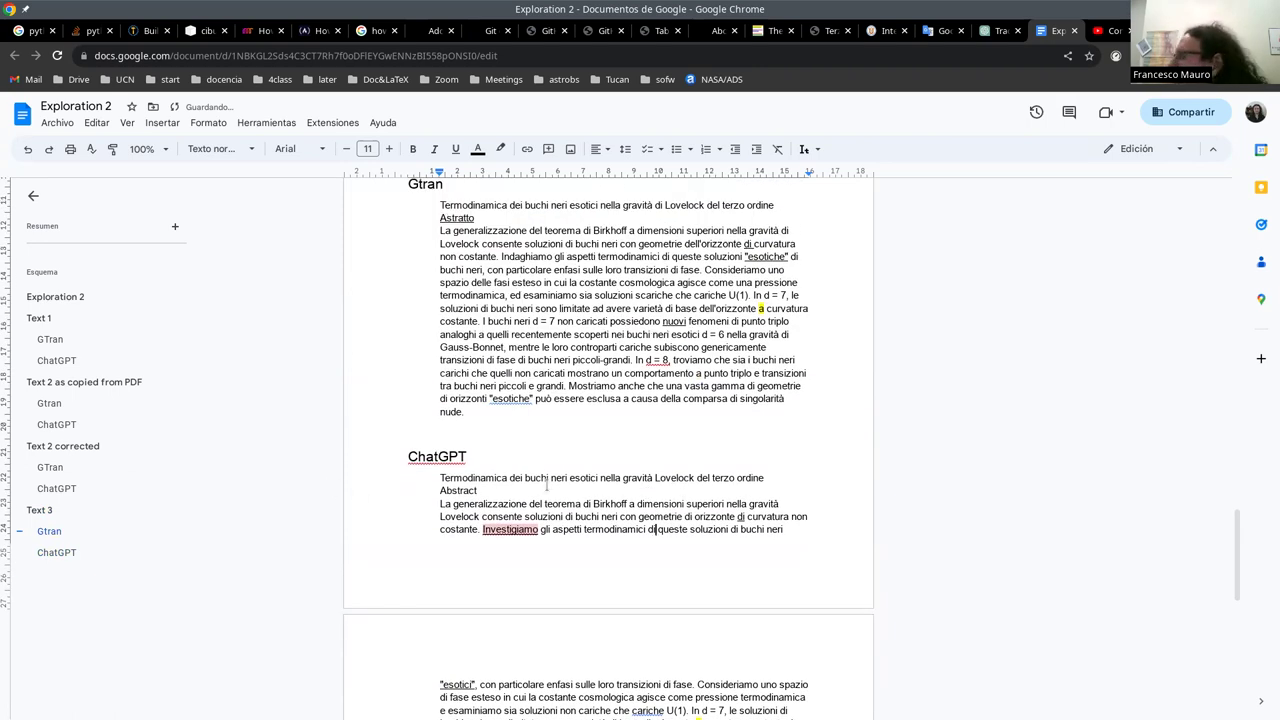
scroll(535, 497, up, 2)
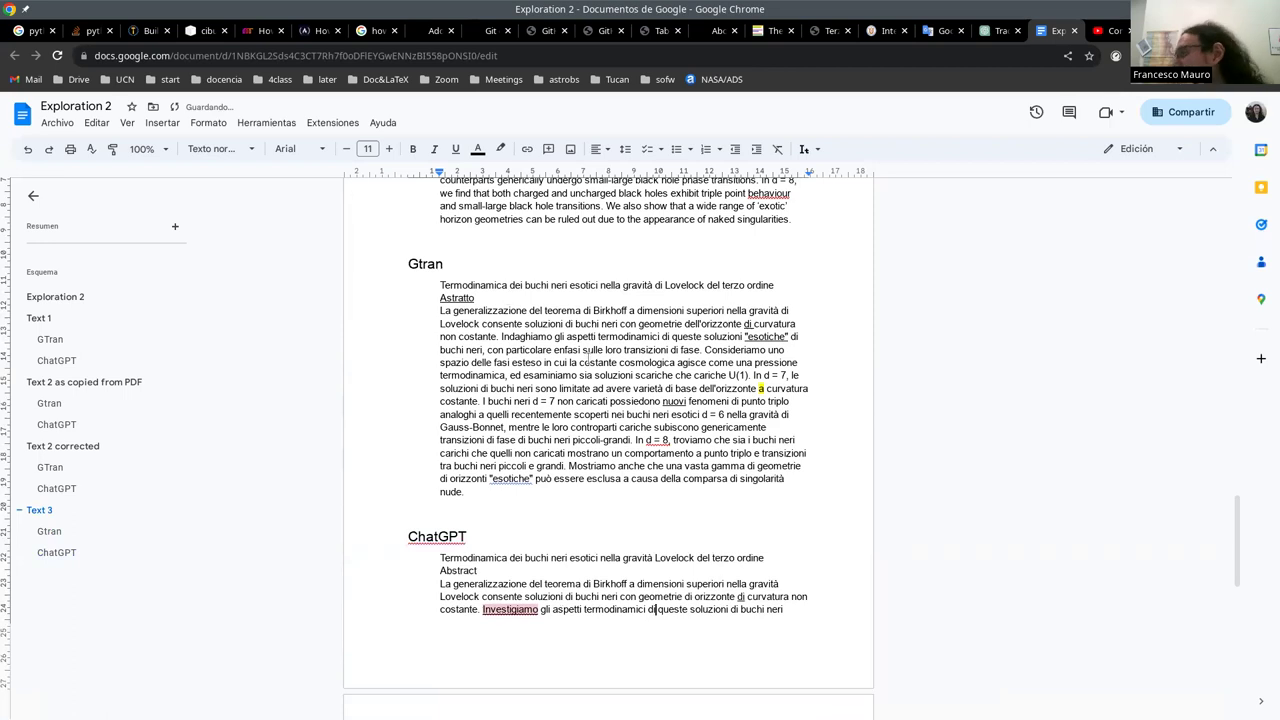
scroll(614, 453, down, 2)
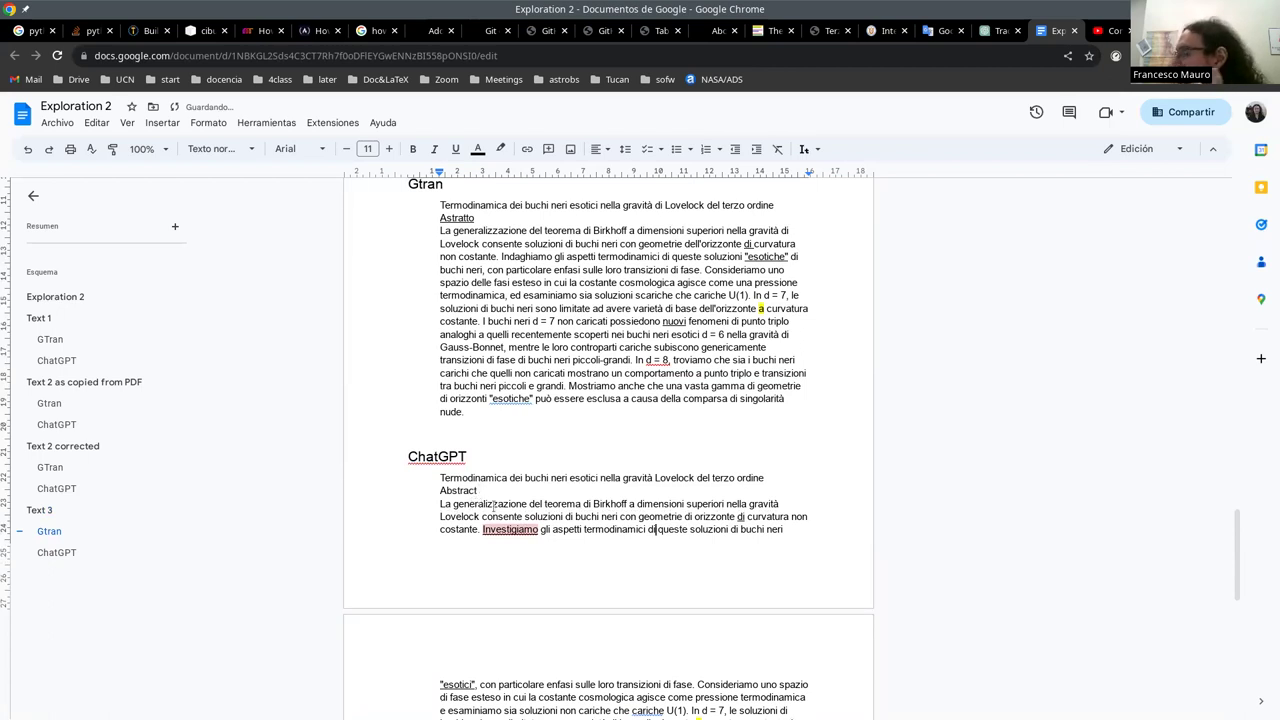
scroll(620, 566, down, 3)
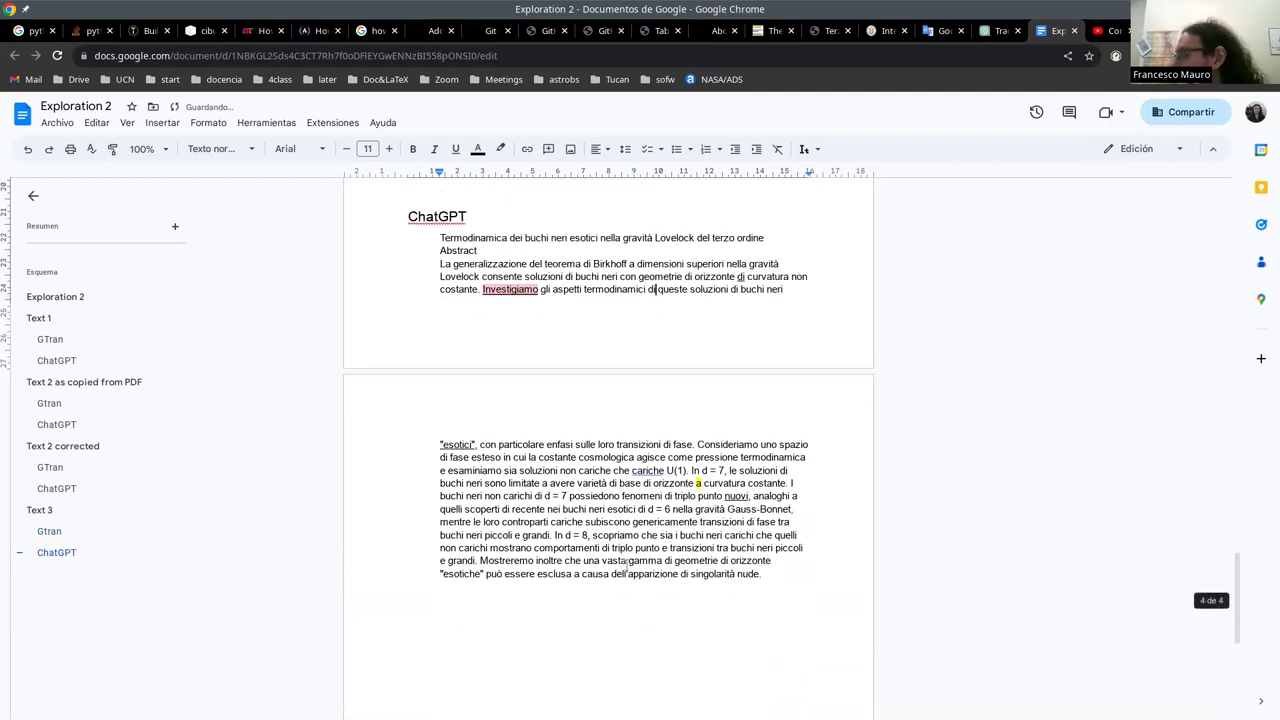
scroll(626, 564, up, 2)
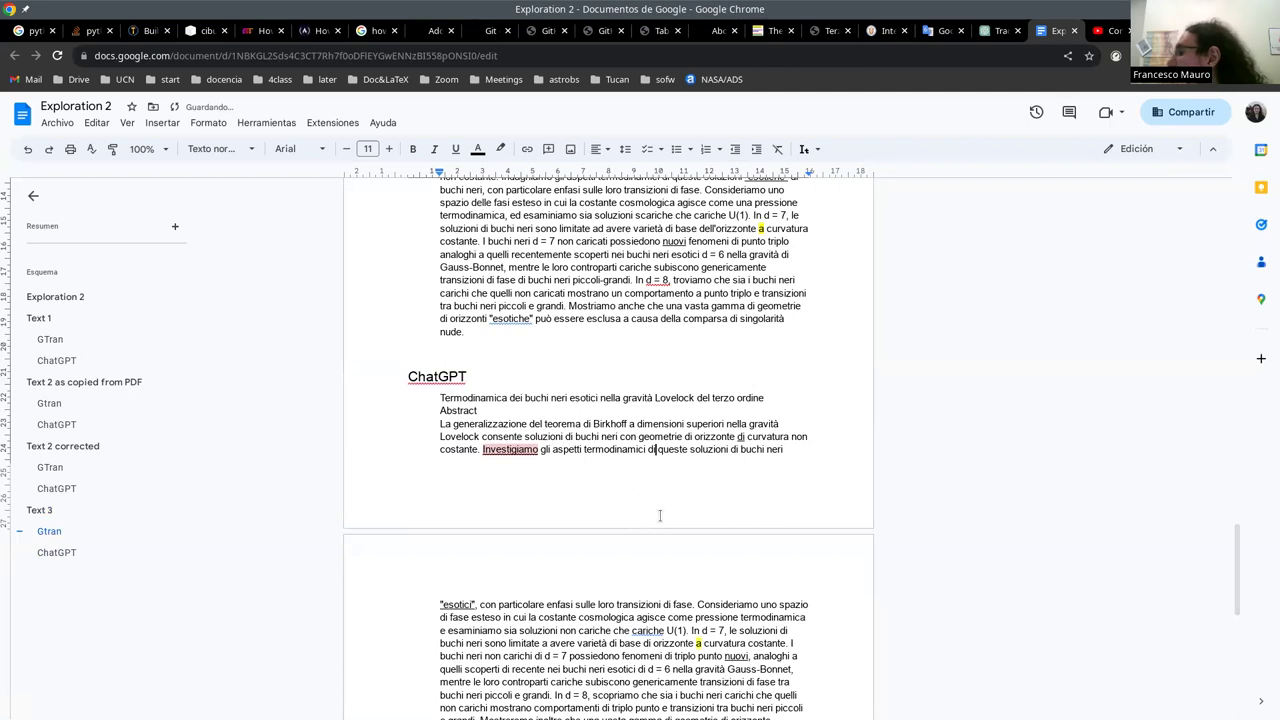
Step: View the spelling card for 'cariche', keep the word unchanged, and return to Text 3's English abstract
scroll(666, 543, down, 3)
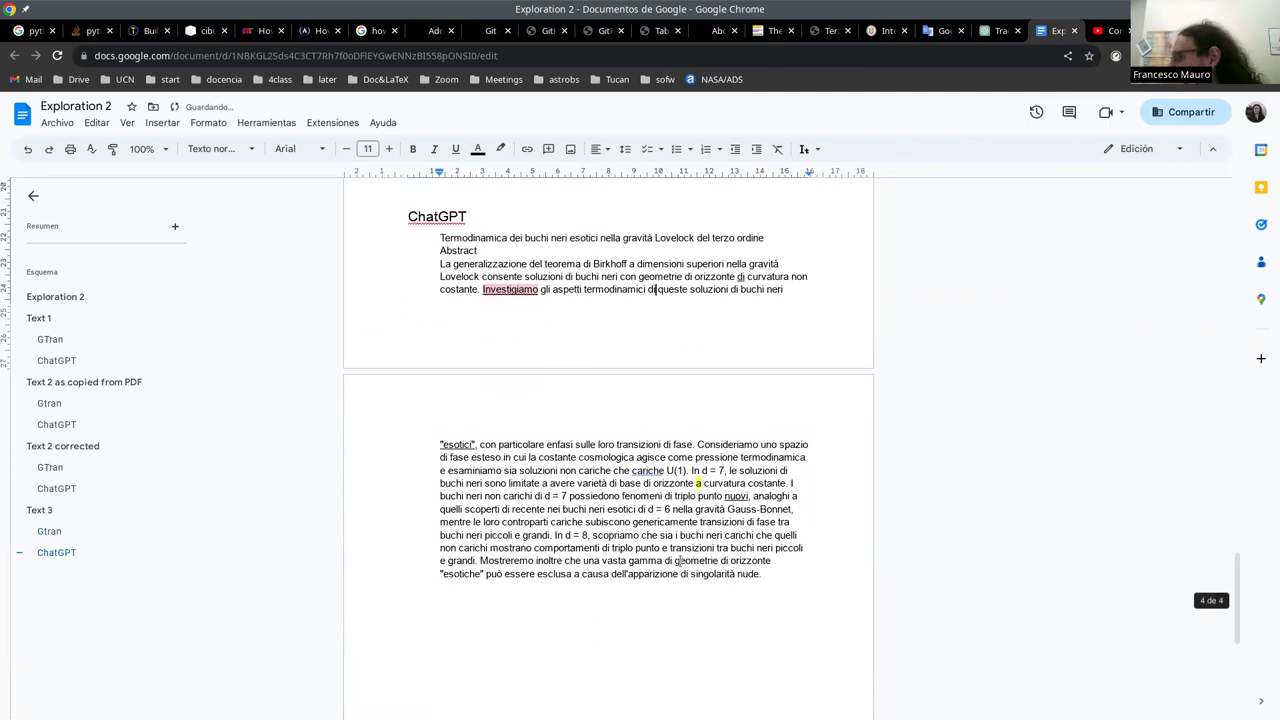
scroll(678, 561, up, 2)
click(641, 550)
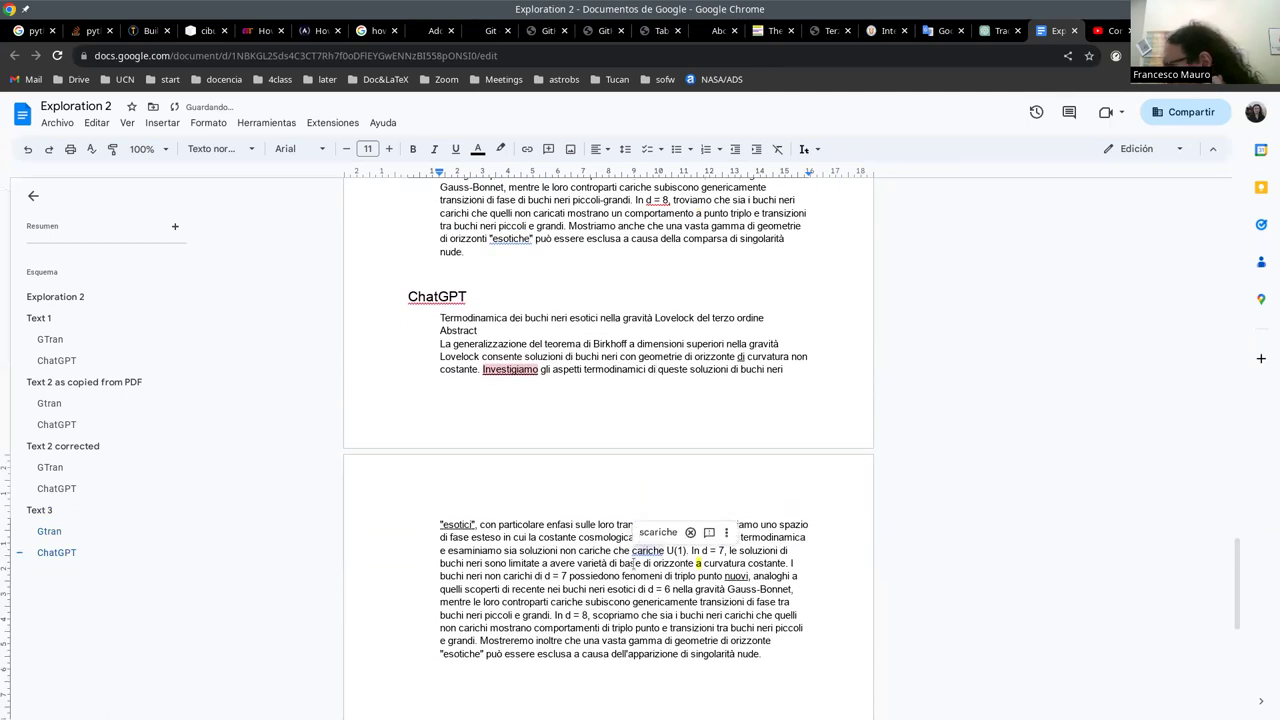
click(632, 563)
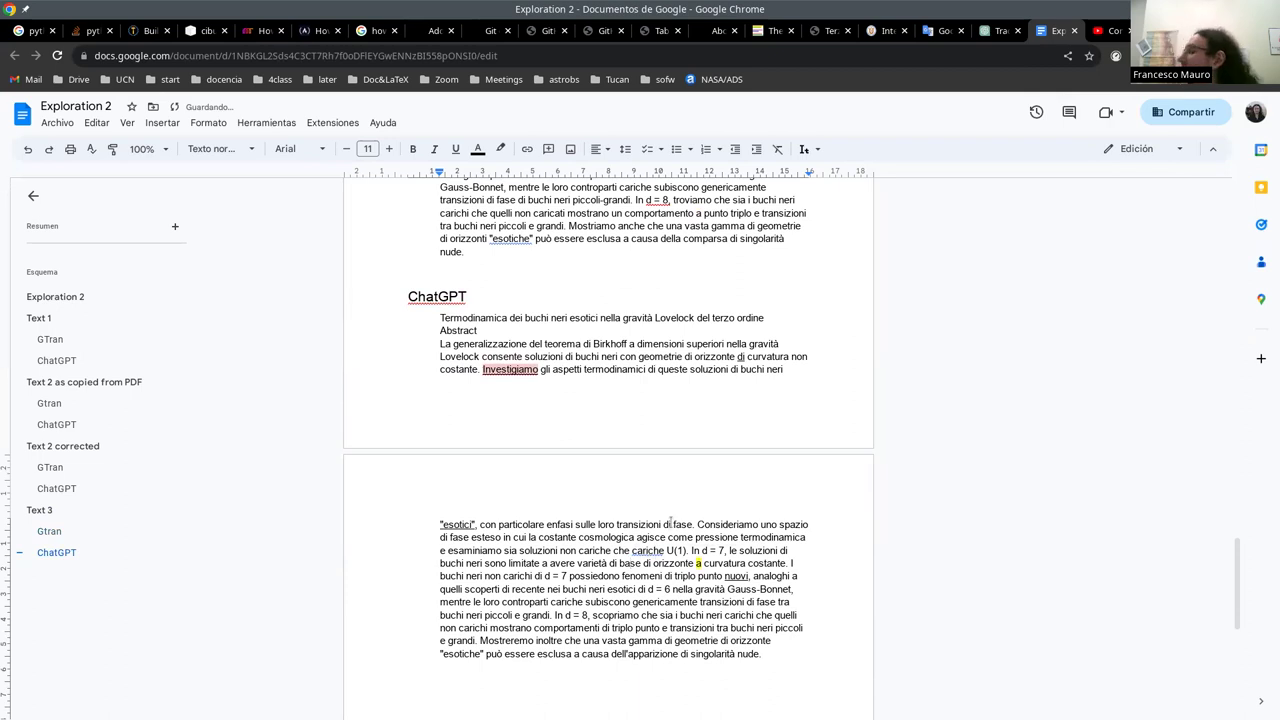
scroll(702, 605, up, 6)
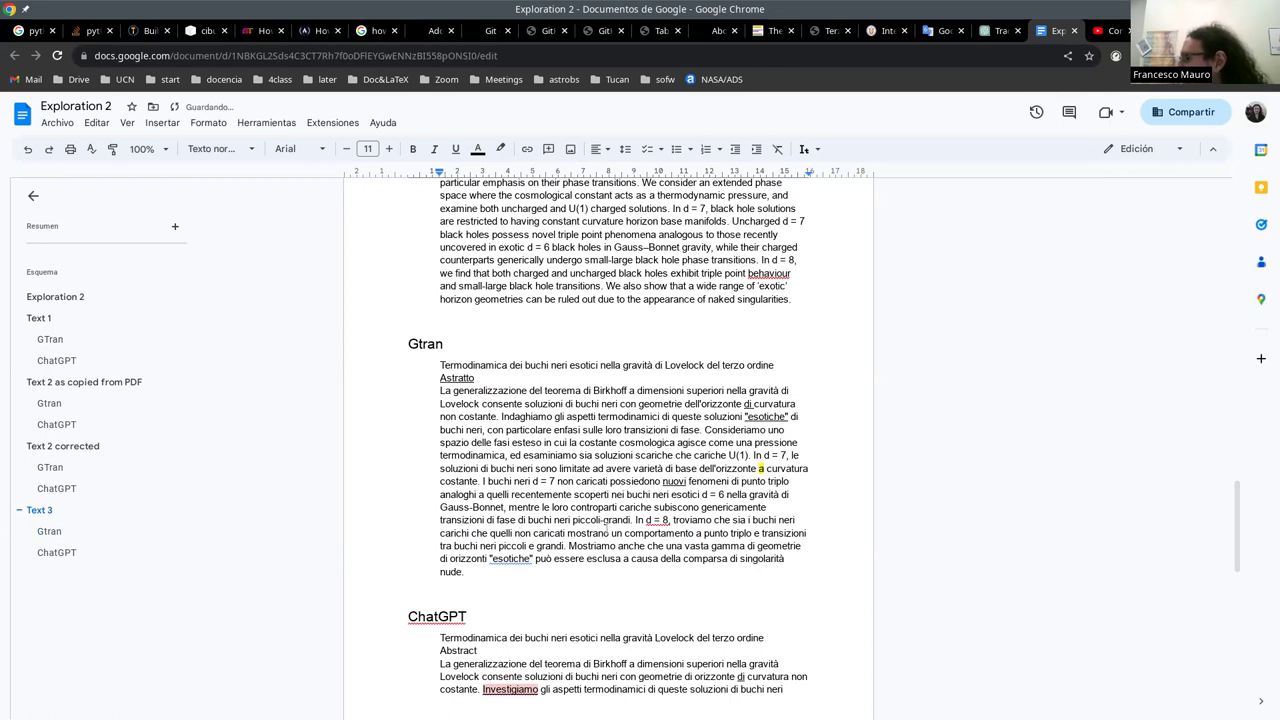
scroll(680, 520, up, 3)
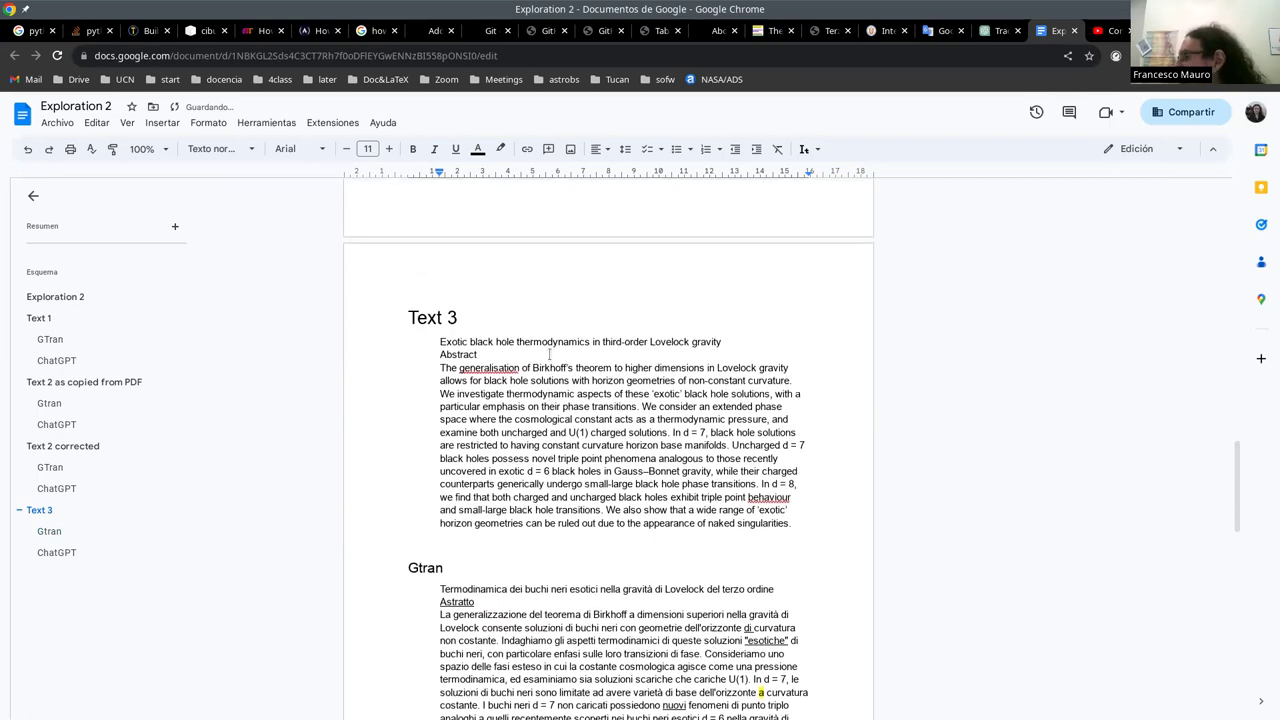
Step: Scroll up through Text 2 to the Exploration 2 title and Text 1's translations
scroll(598, 350, up, 4)
scroll(600, 370, up, 3)
scroll(603, 391, up, 3)
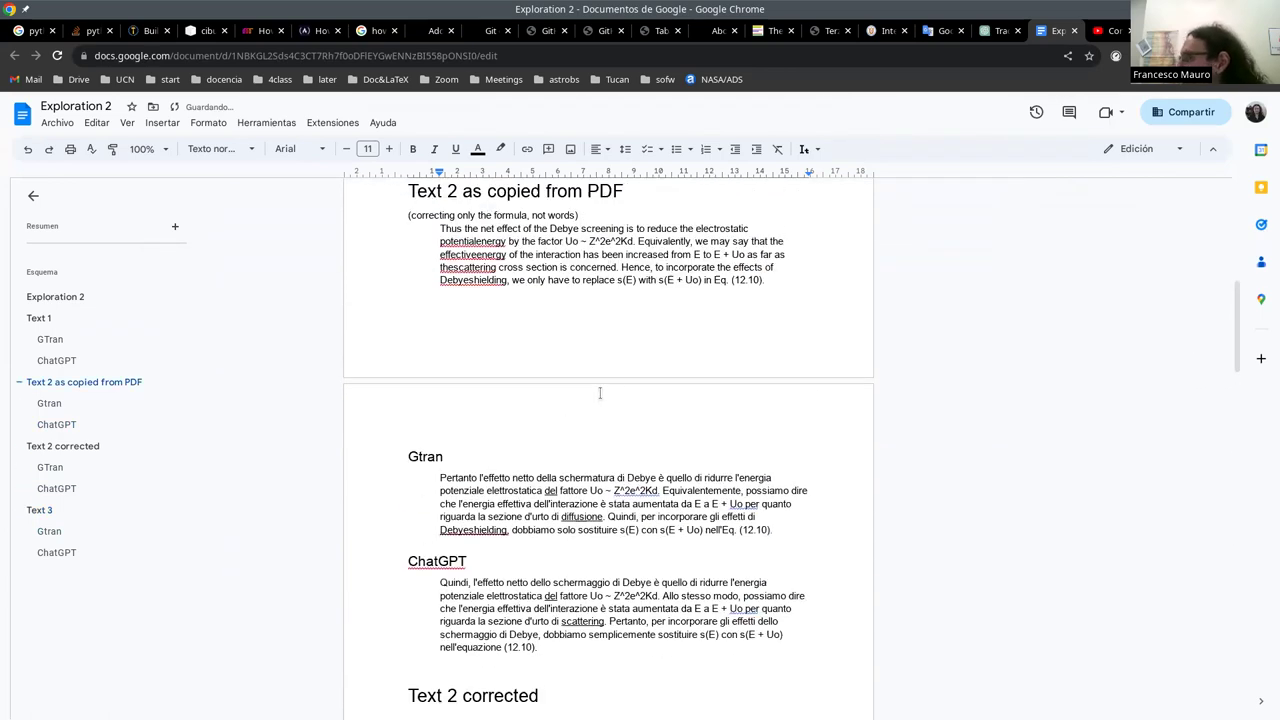
scroll(603, 391, up, 3)
scroll(603, 391, up, 2)
scroll(600, 390, up, 3)
scroll(603, 395, up, 3)
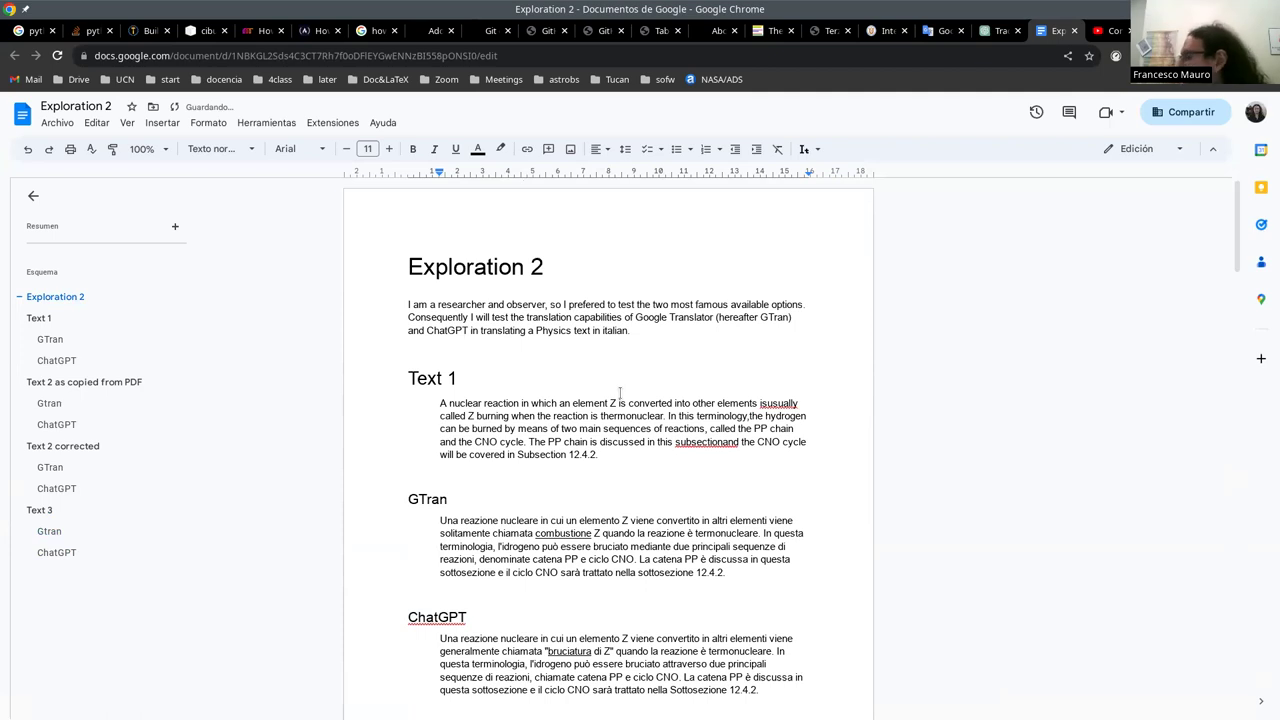
scroll(620, 393, down, 2)
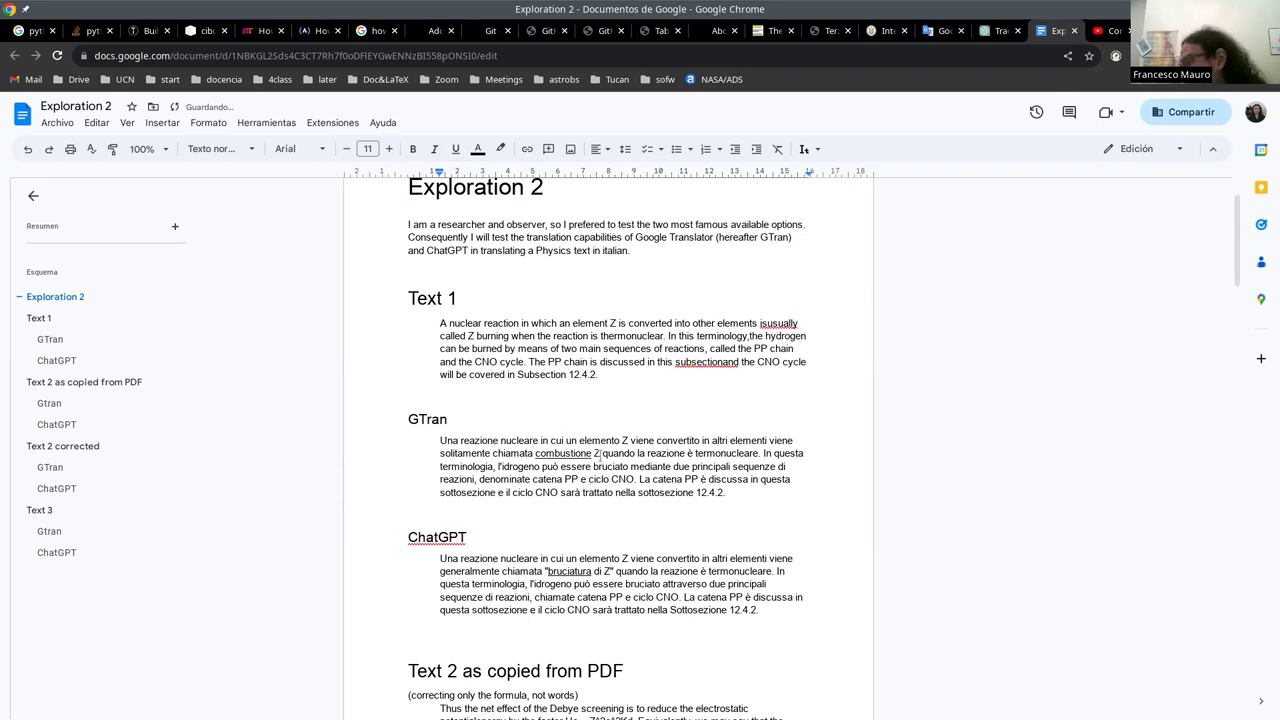
scroll(656, 462, up, 2)
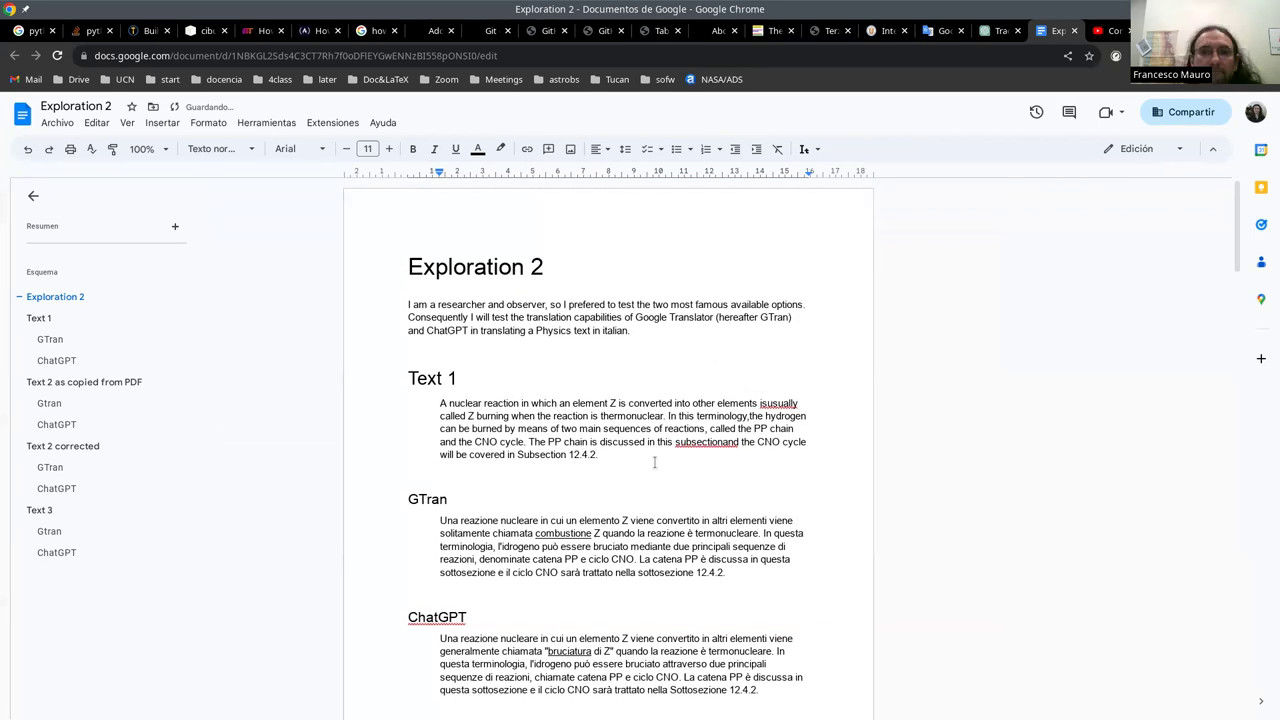